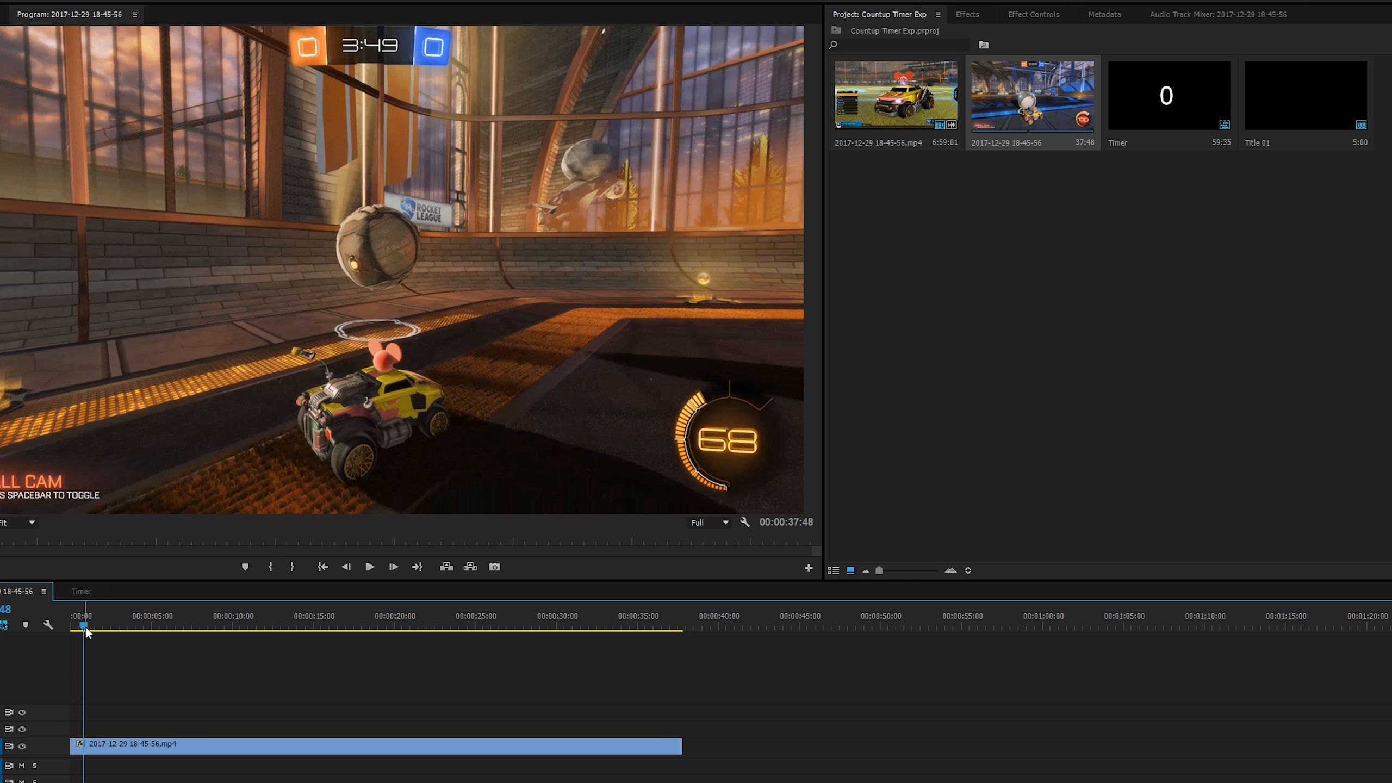
Place the Timer sequence on track V2 above the gameplay clip, starting at the beginning of the timeline.
left_click(1213, 265)
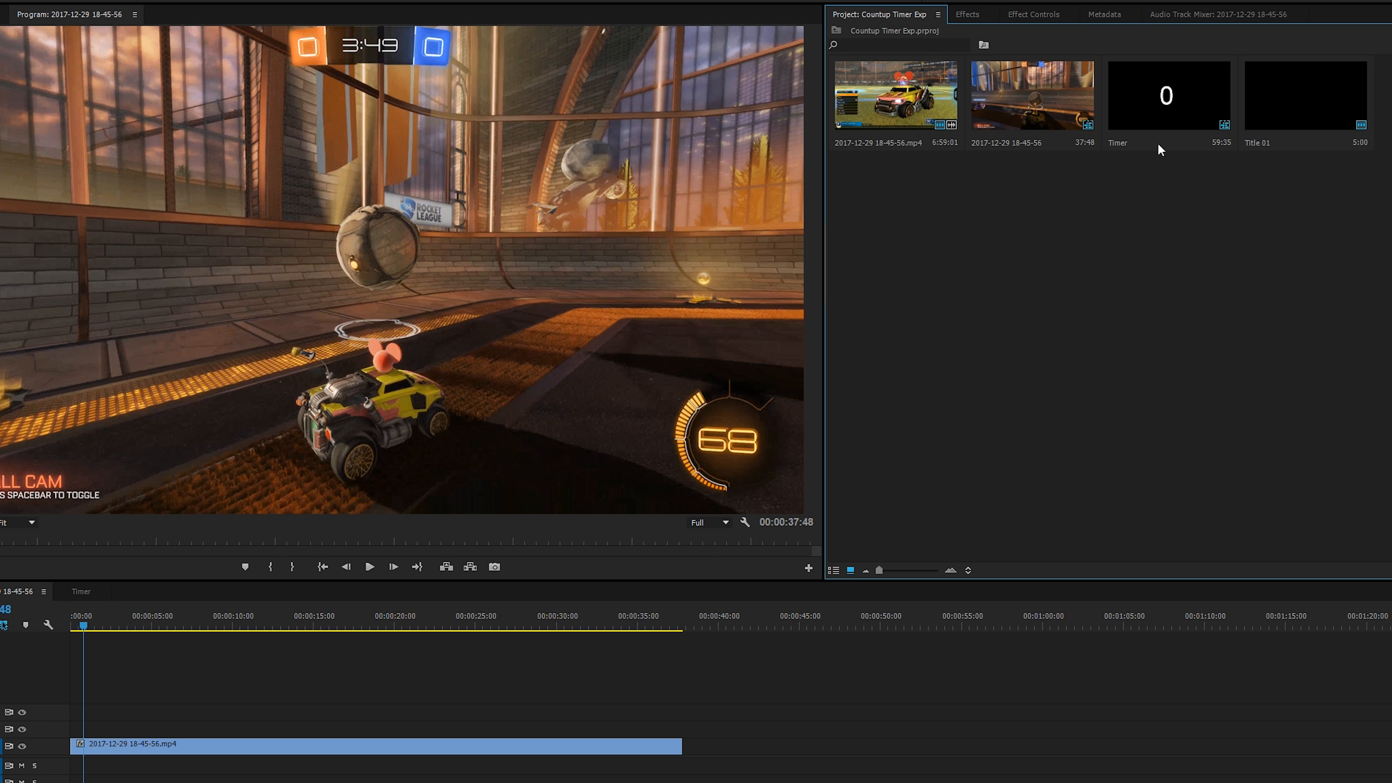
mouse_move(1159, 99)
left_mouse_down()
mouse_move(438, 539)
mouse_move(70, 734)
left_mouse_up()
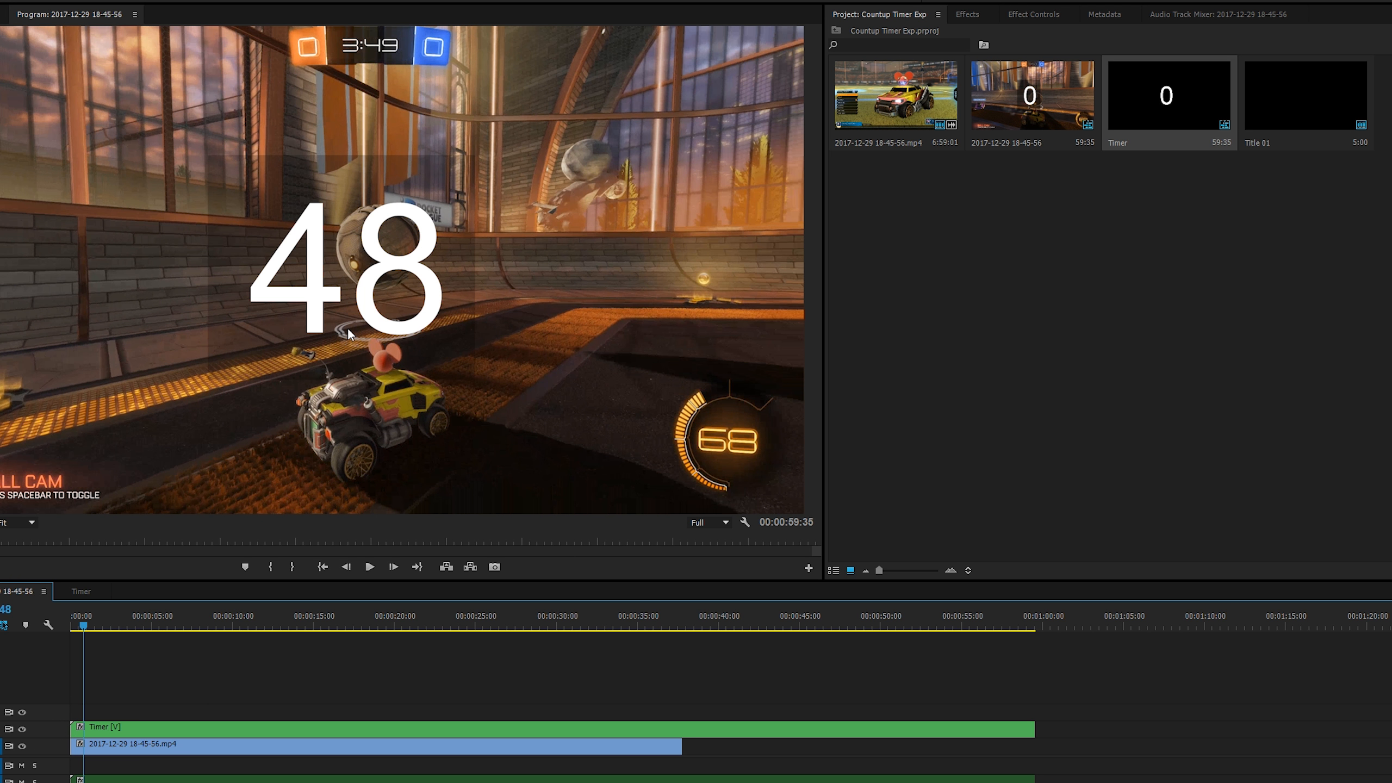
In the Timer sequence, lower the Timecode effect's opacity on Title 01 to remove the box behind the number, and return to the gameplay sequence.
left_click(80, 592)
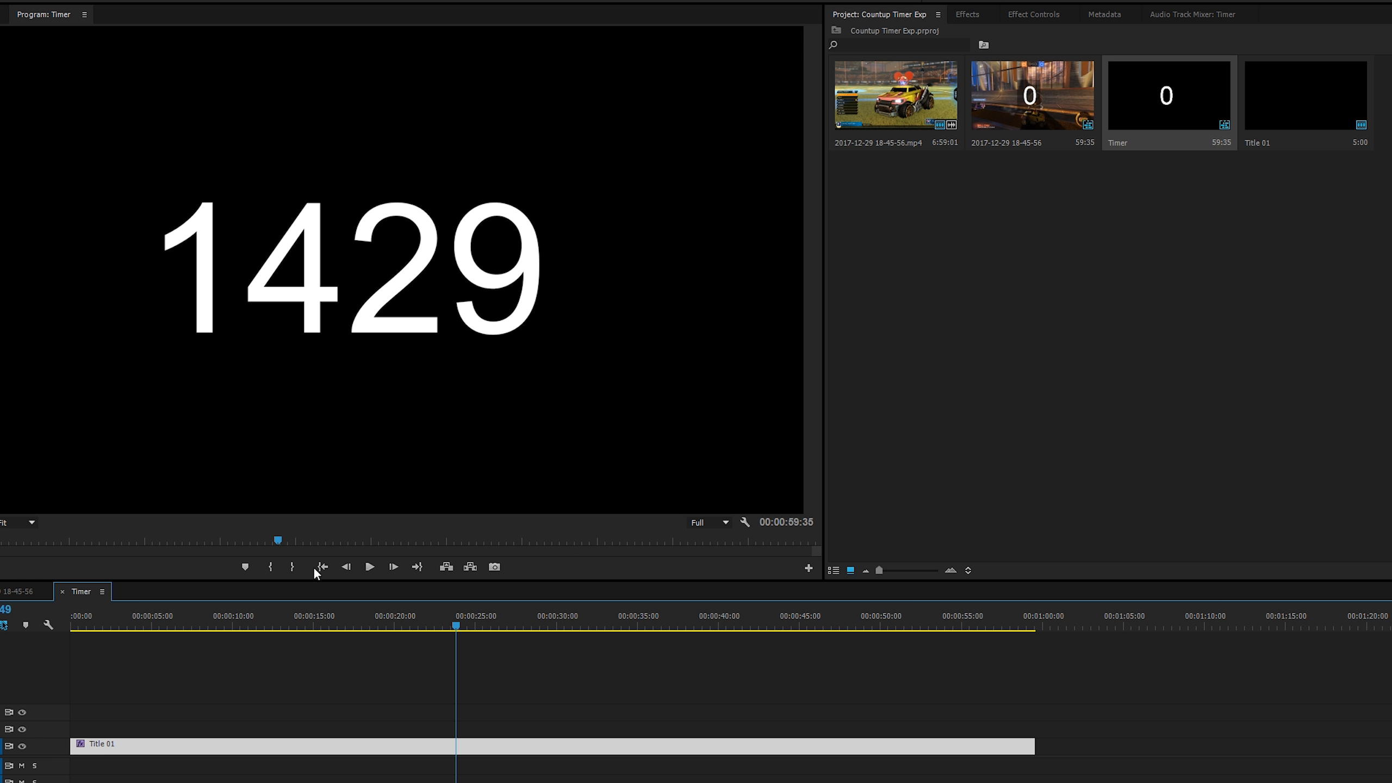
left_click(1033, 15)
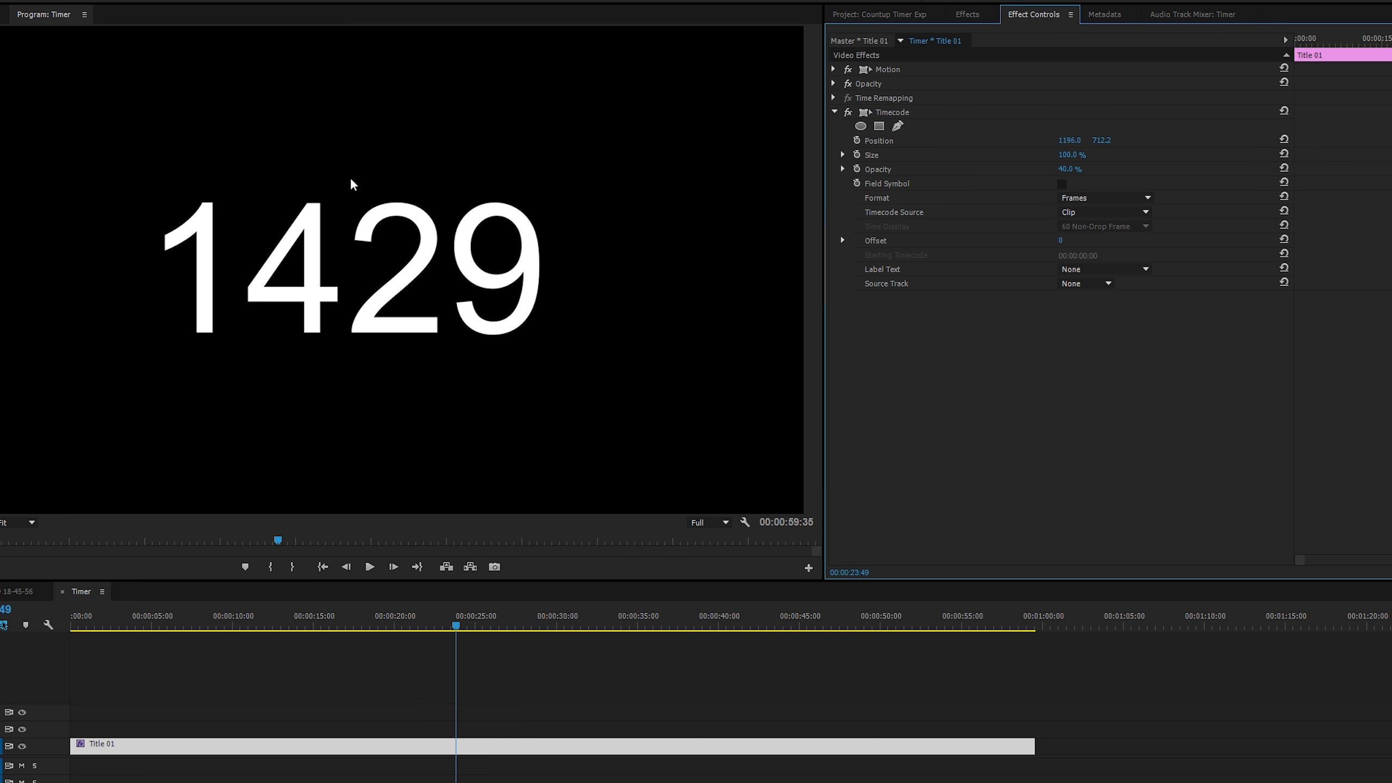
left_click_drag(1067, 170, 1041, 170)
left_click(7, 593)
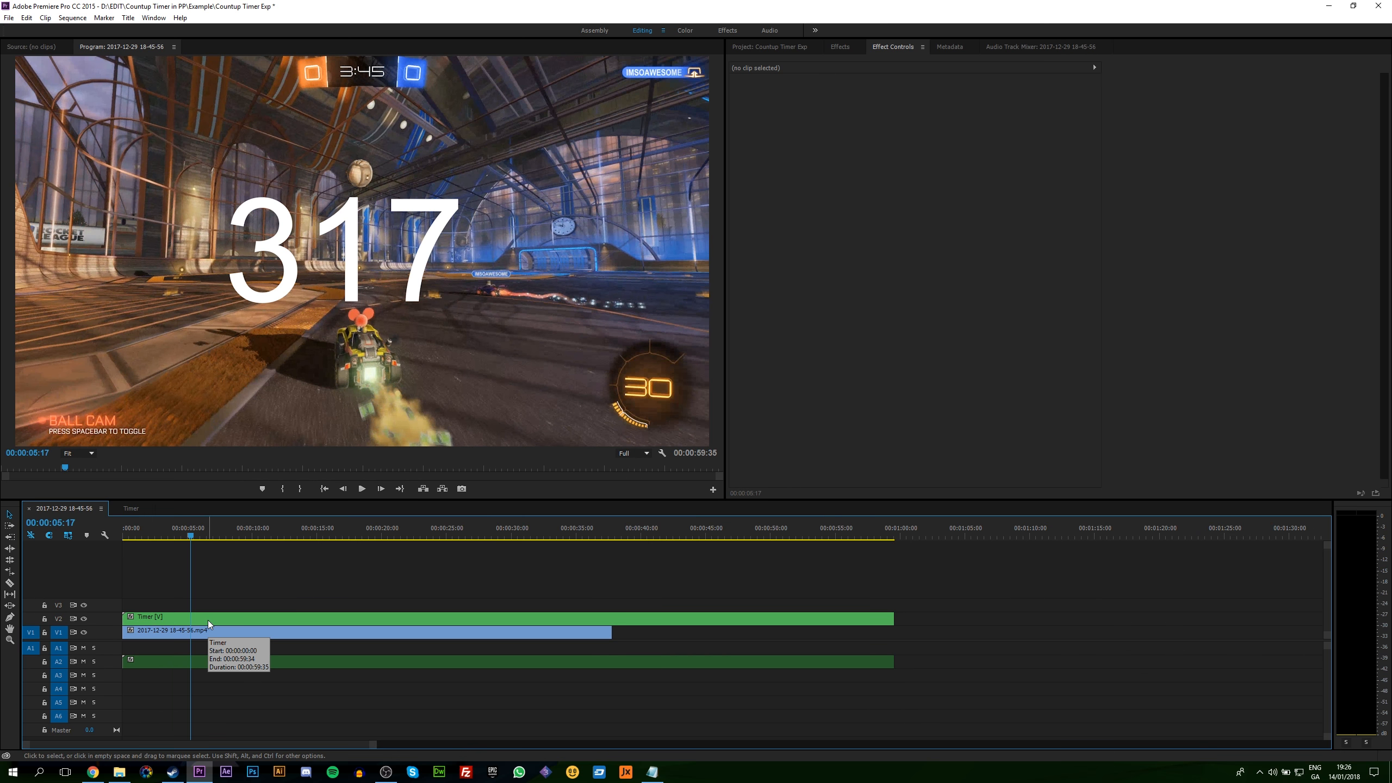
Shrink the Timer clip to a Scale of 62 and move it to Position 341, 169 in the upper-left corner of the frame.
left_click(177, 731)
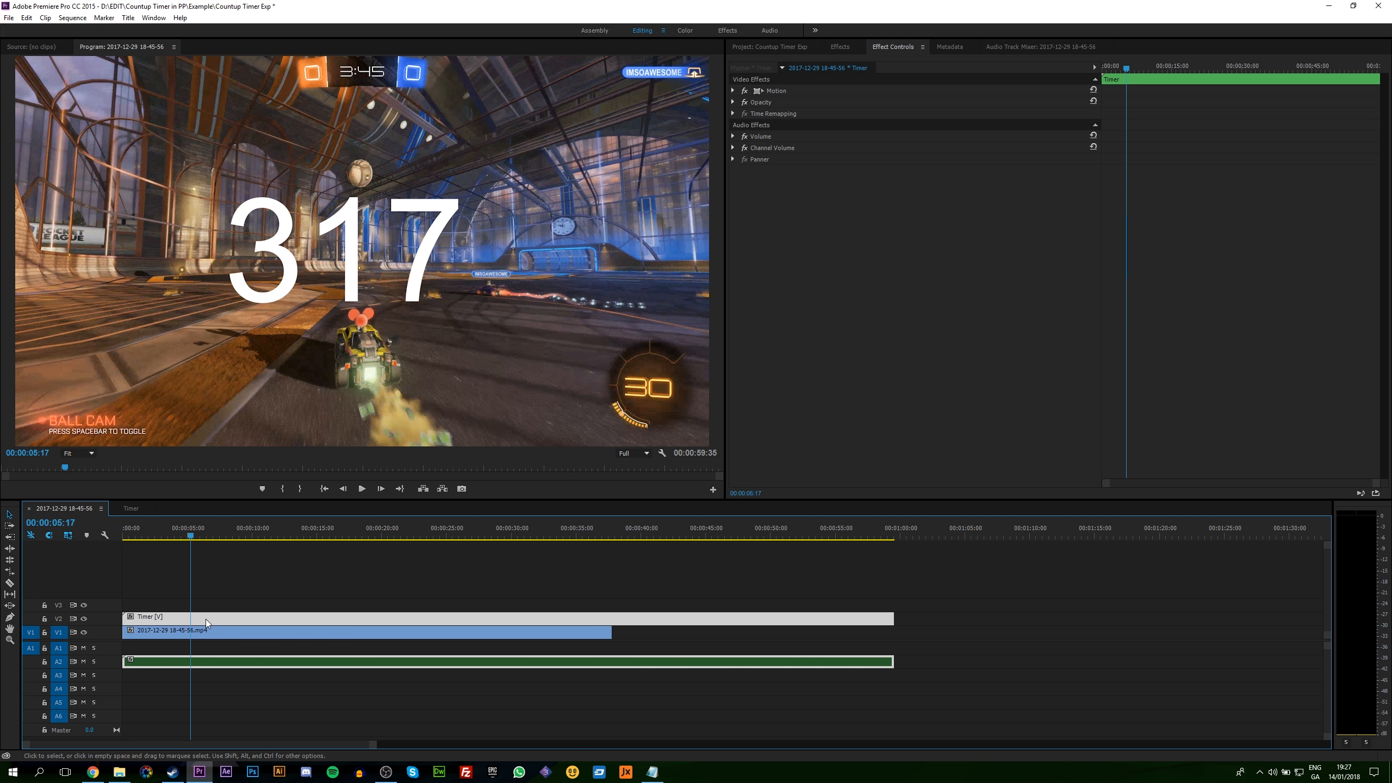
left_click(896, 45)
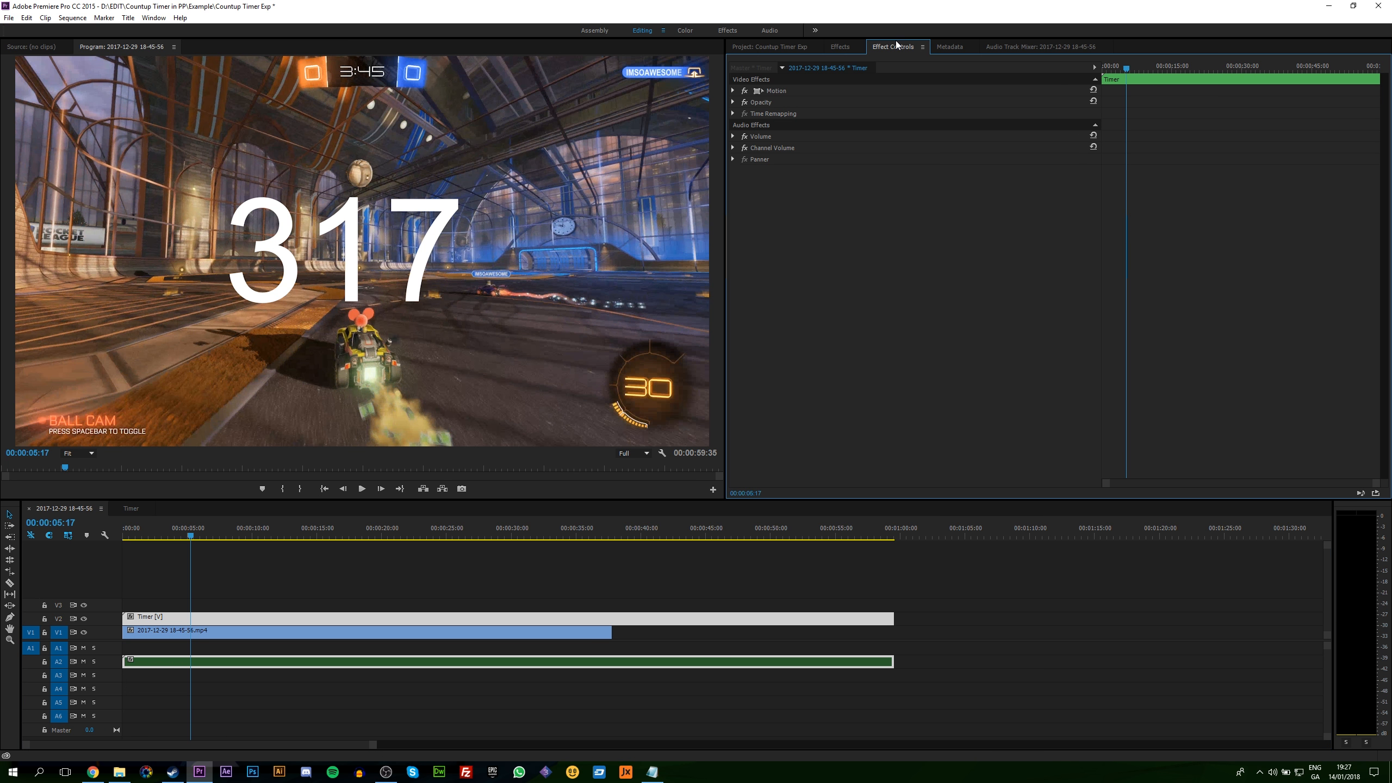
left_click(733, 91)
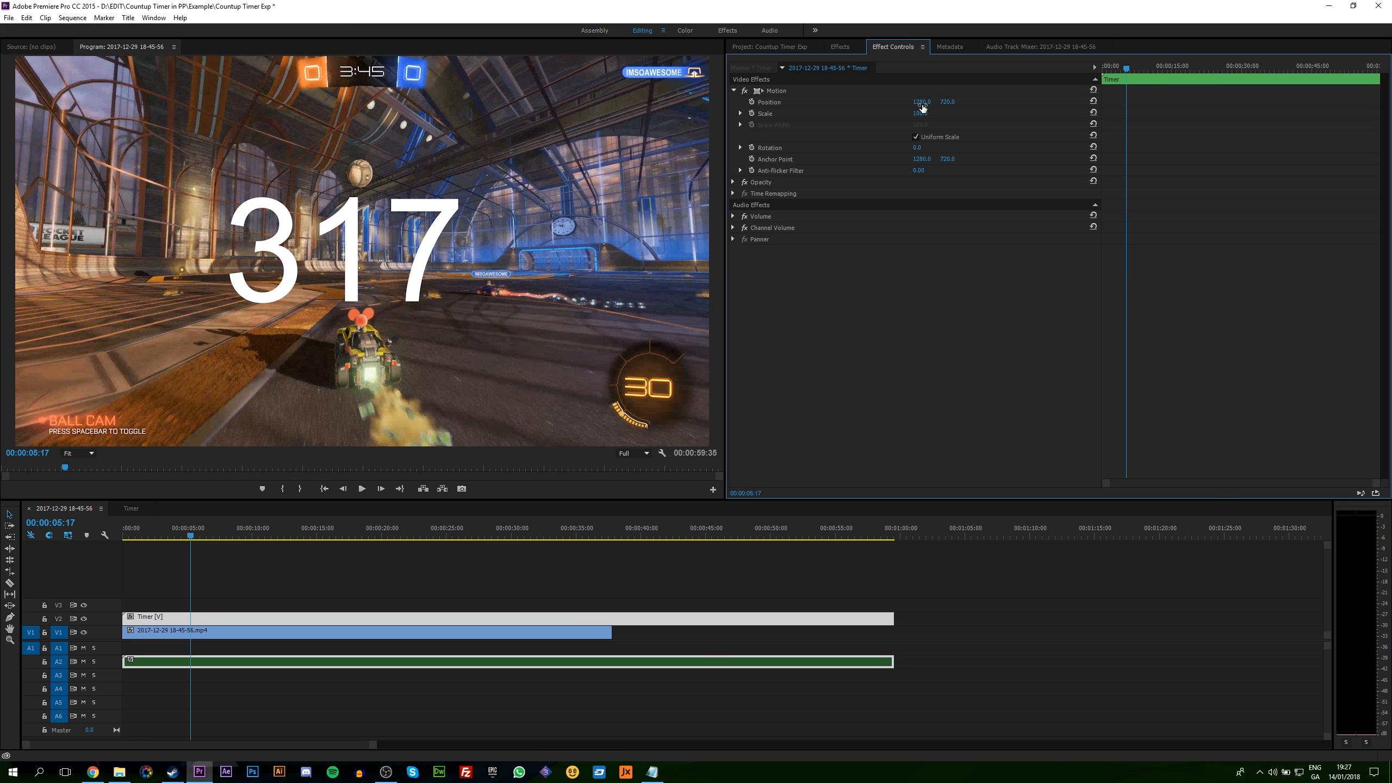
left_click_drag(922, 104, 622, 103)
left_click_drag(954, 105, 468, 102)
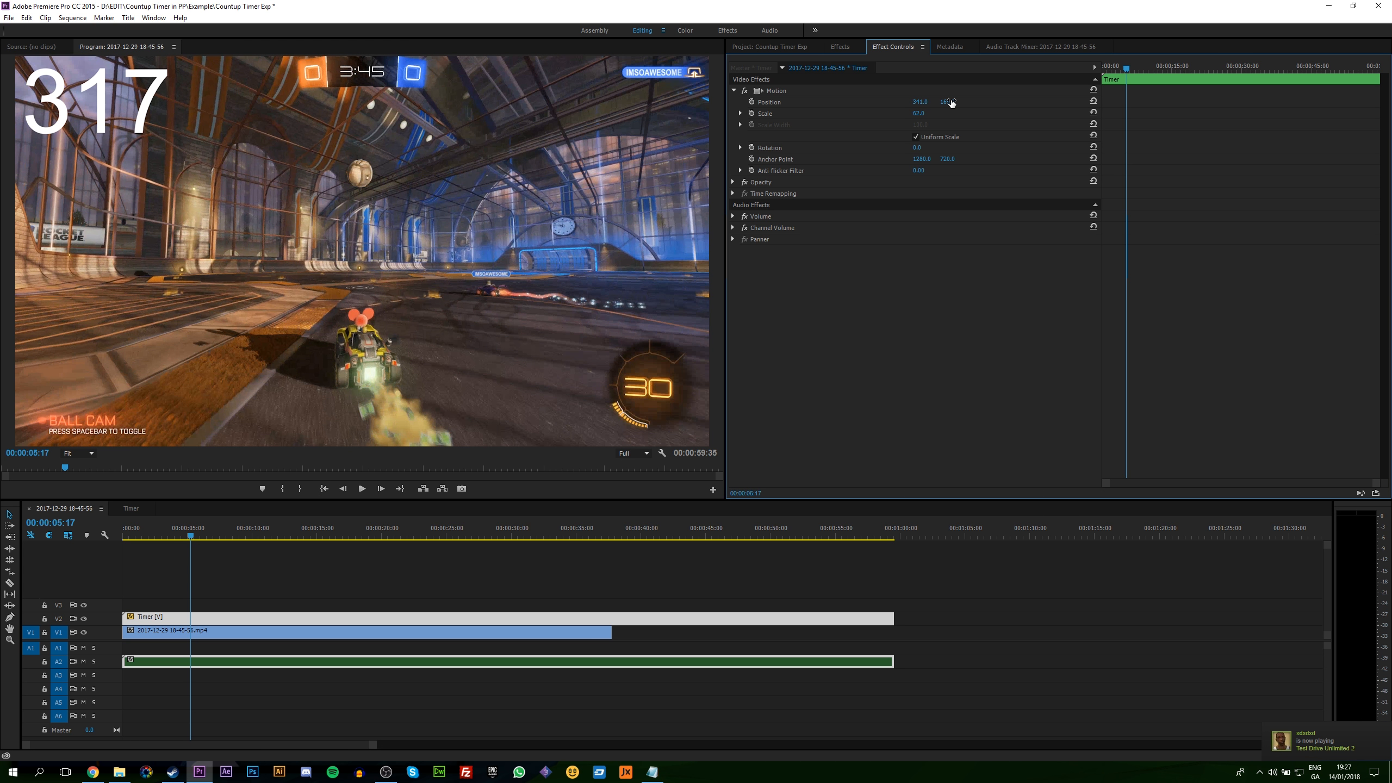
left_click_drag(239, 537, 327, 538)
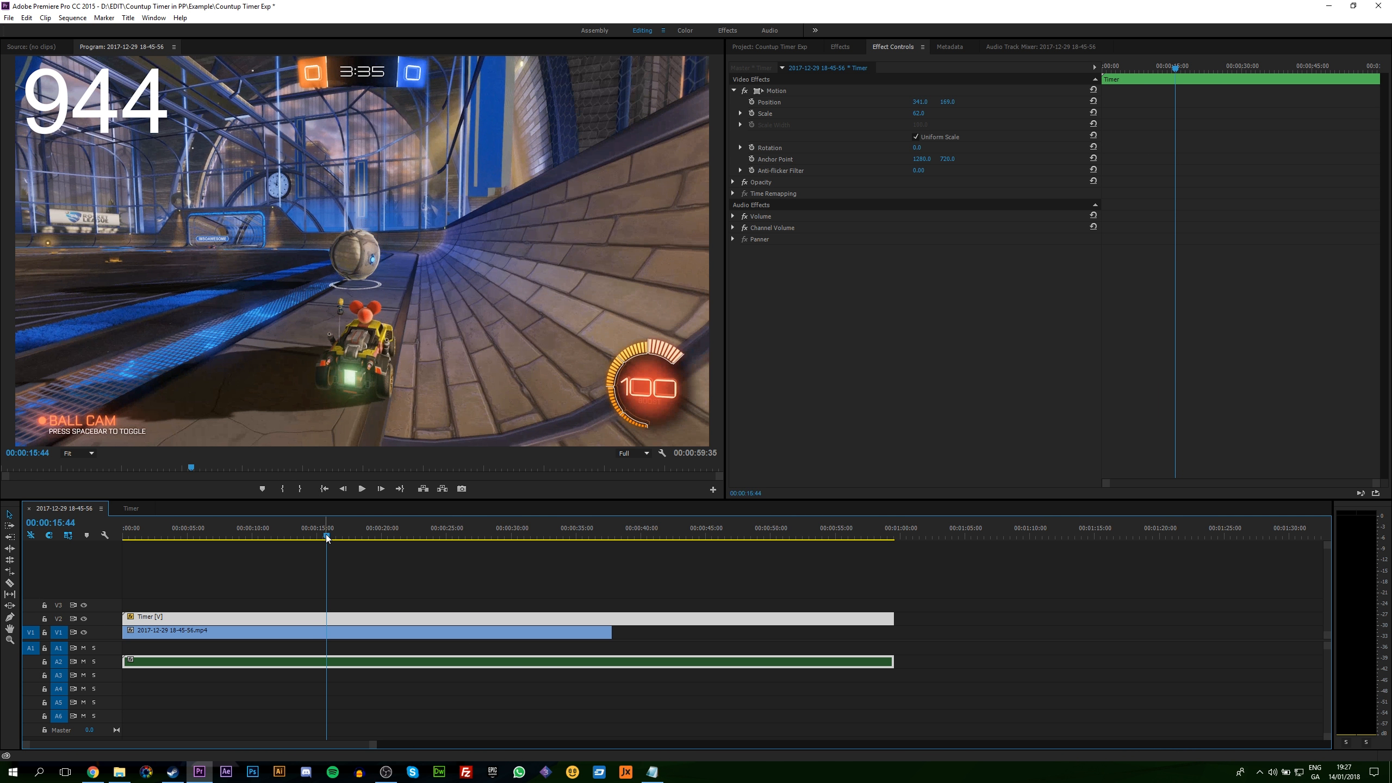
Split the Timer clip with the Razor tool at frame 1 and frame 2 to isolate its first two single-frame pieces.
left_click_drag(327, 538, 125, 537)
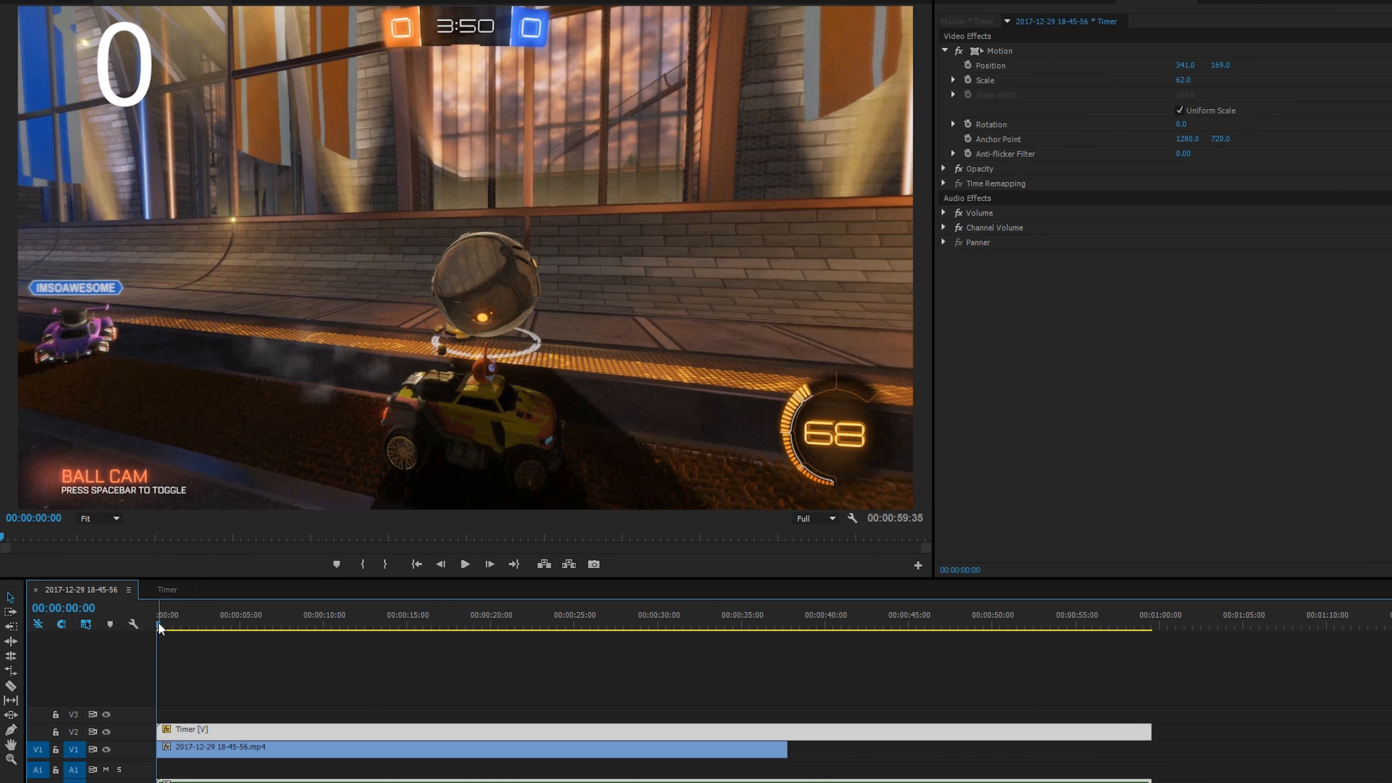
left_click_drag(1390, 782, 428, 781)
left_click_drag(327, 781, 77, 782)
key("c")
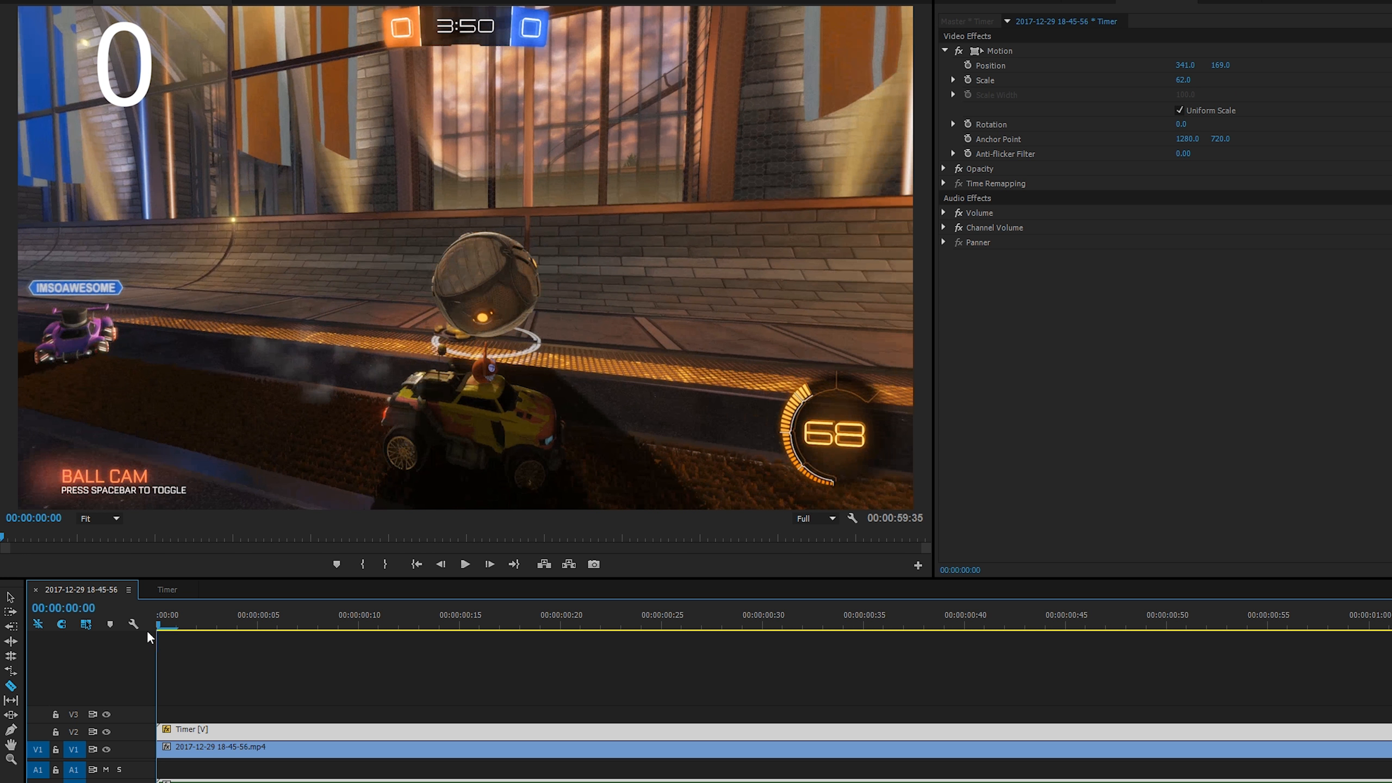
key("Right")
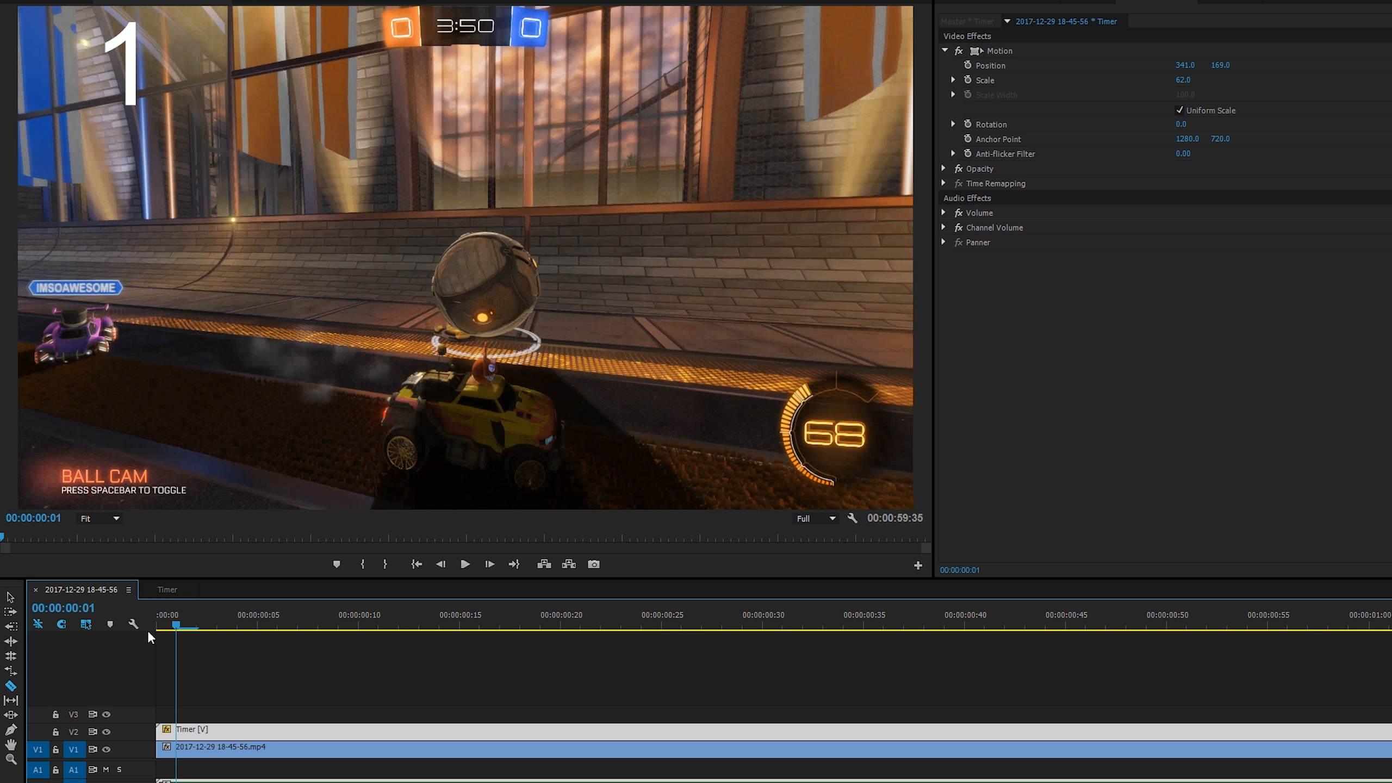
left_click(177, 729)
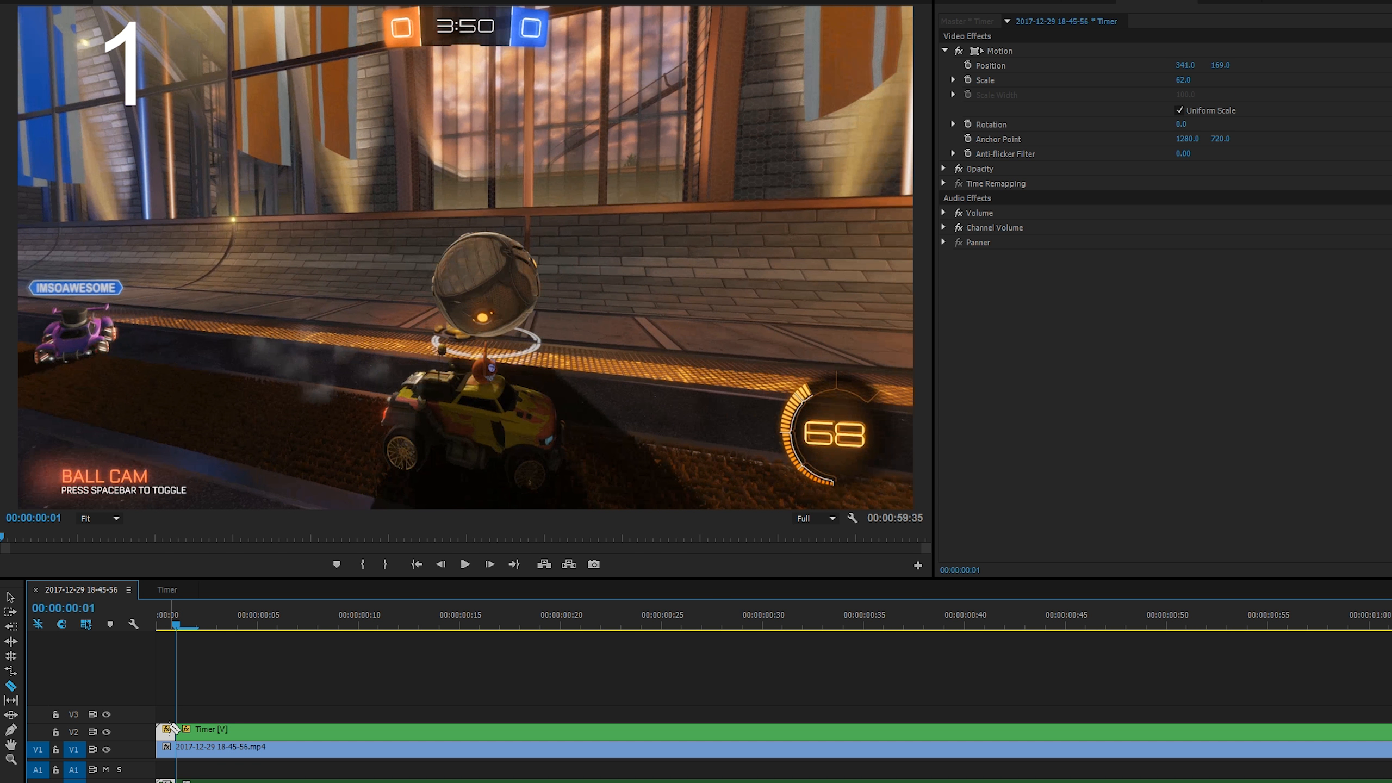
key("Right")
left_click(196, 729)
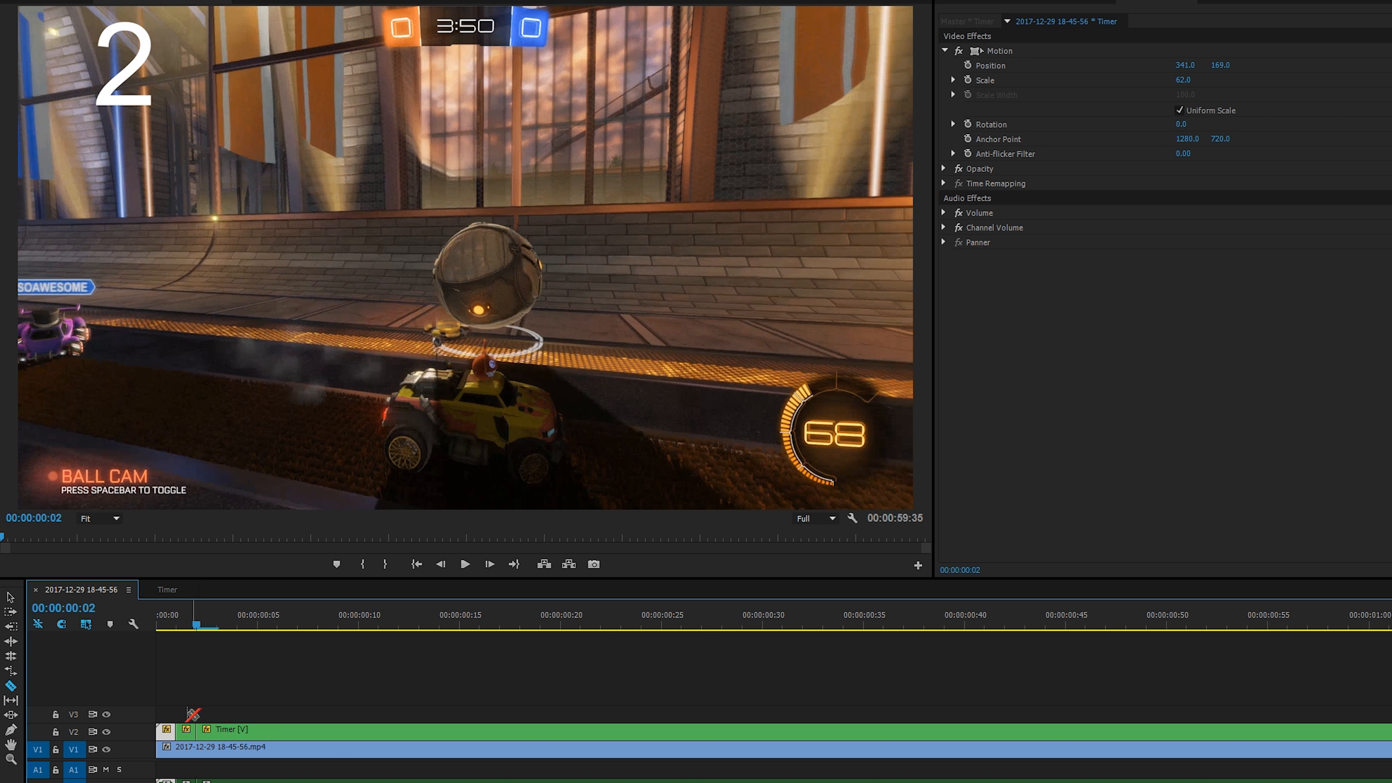
Delete the remainder of the Timer clip after frame 2.
key("v")
left_click(243, 729)
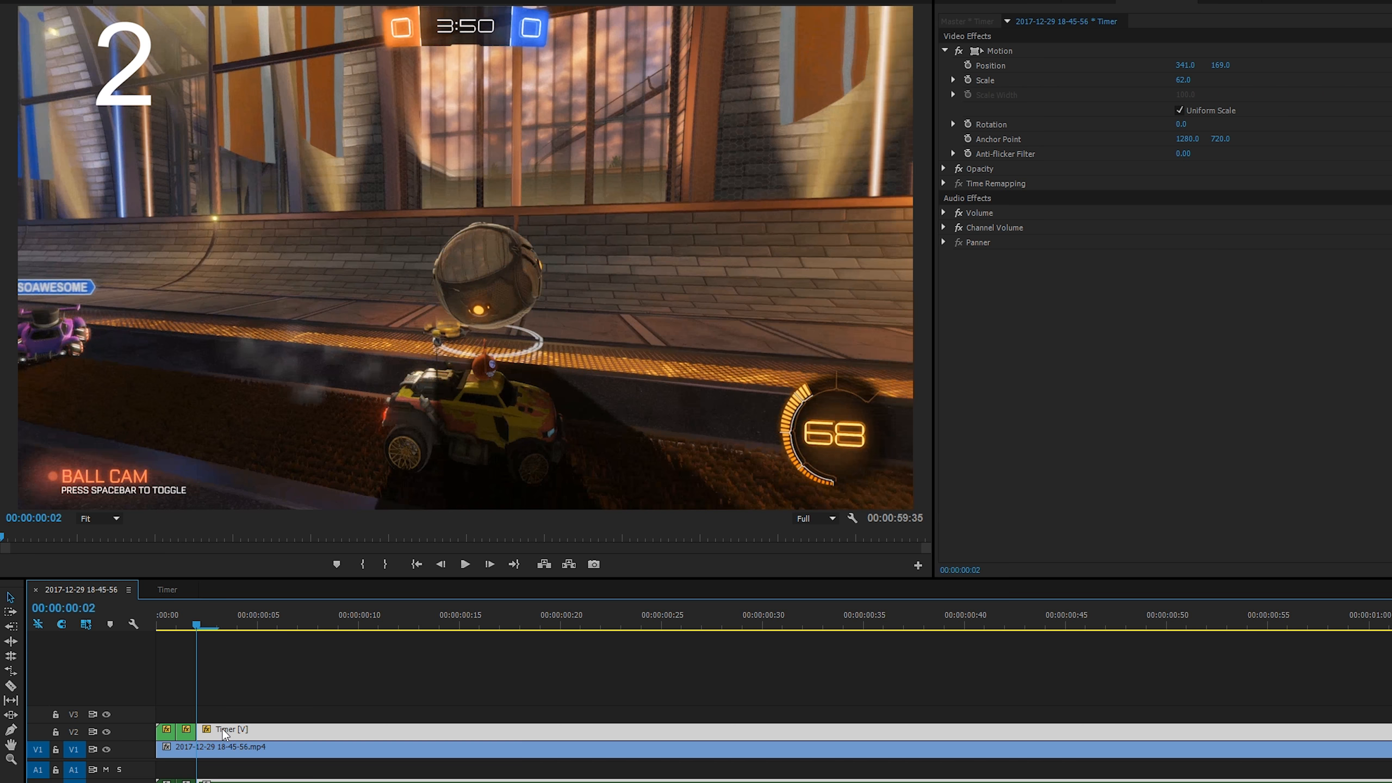
key("Delete")
Check the two single-frame Timer pieces and move the second one along V2 to about frame 19.
left_click(159, 620)
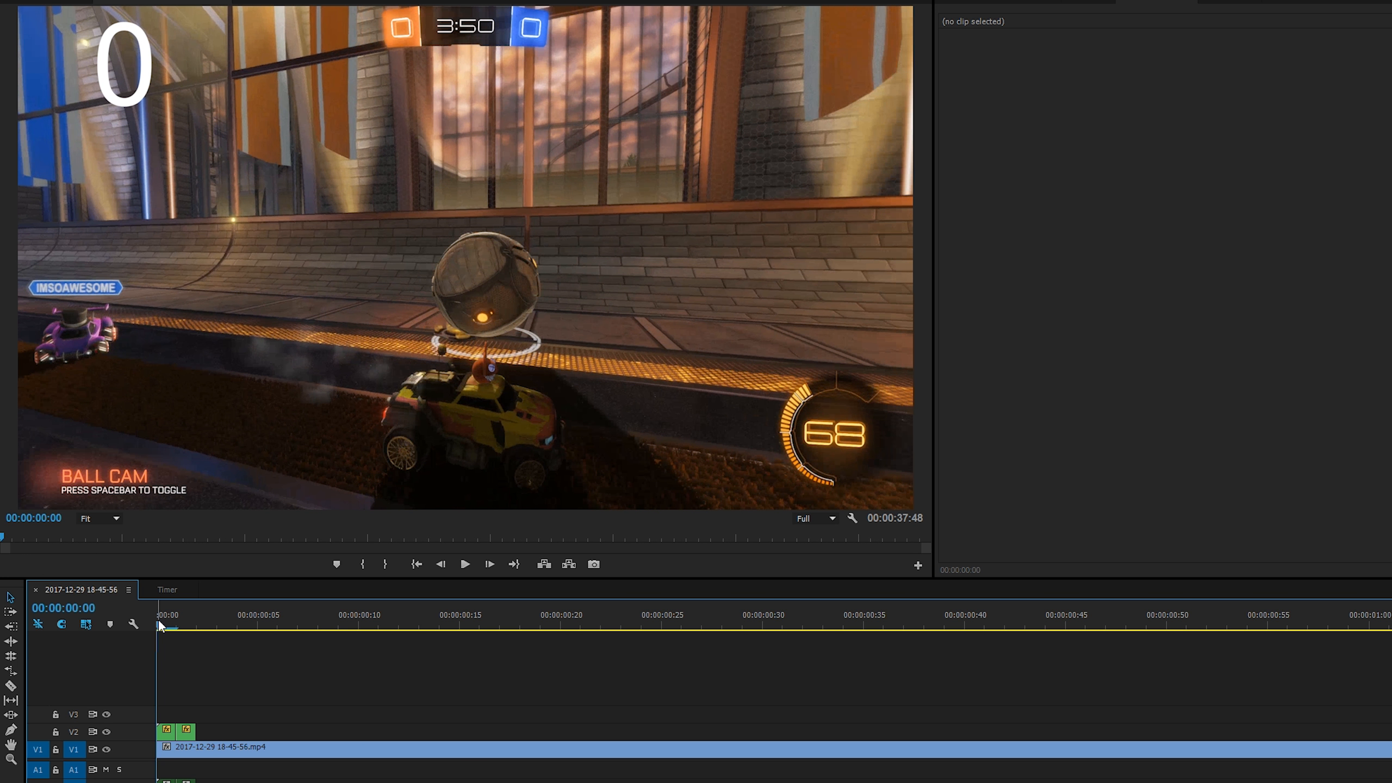
left_click(178, 626)
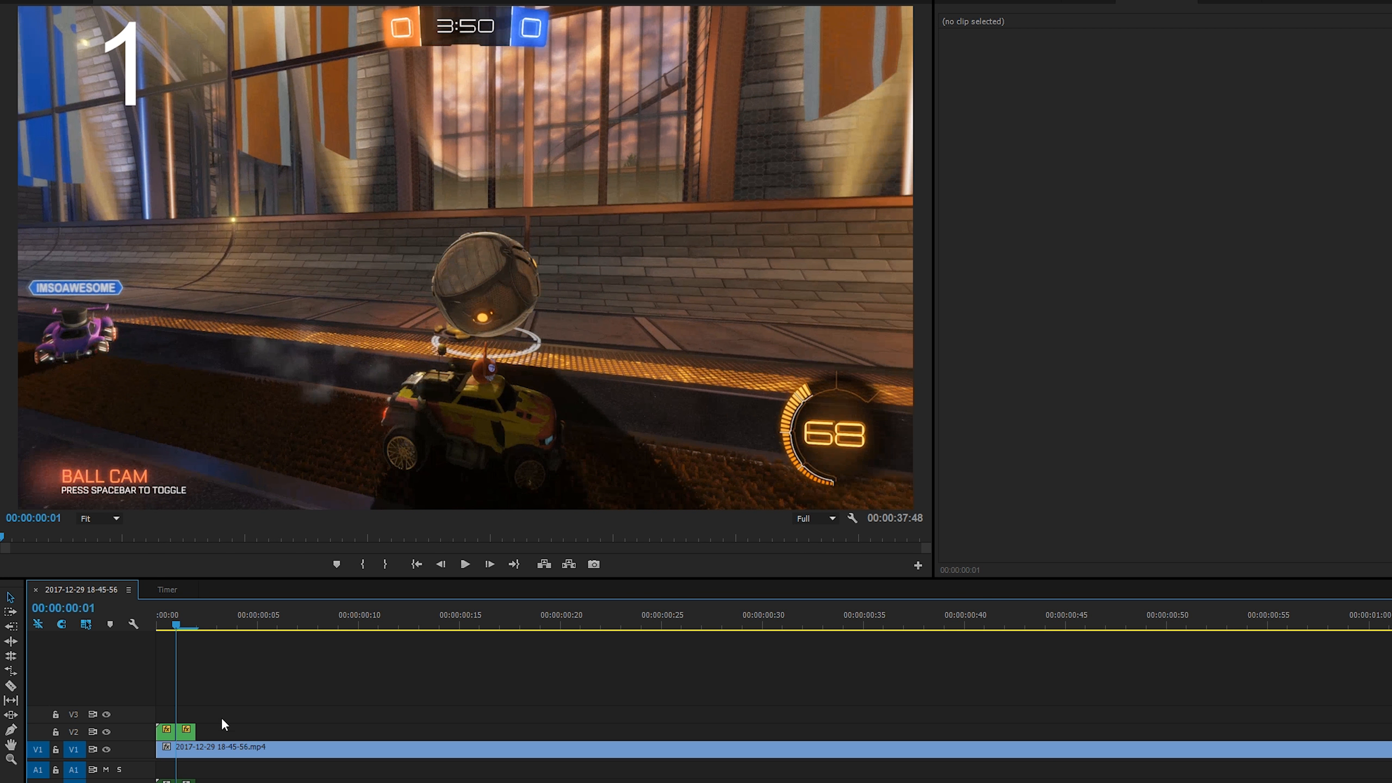
left_click_drag(187, 734, 552, 733)
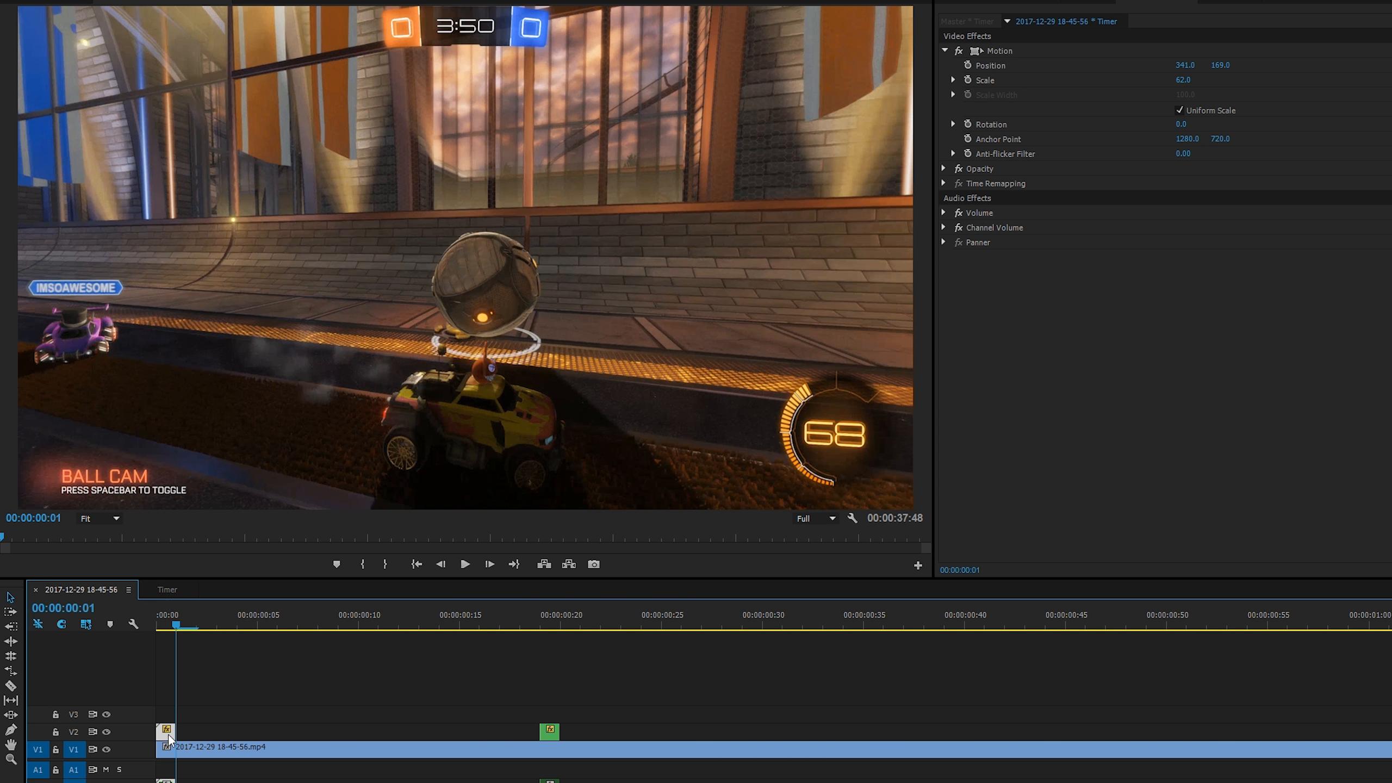
Undo pasting the copied Timer piece and lock the gameplay clip's track V1.
key("ctrl+v")
key("ctrl+z")
left_click(55, 750)
Paste copies of the single-frame "0" Timer piece end to end on the timeline, starting at frame 1.
key("ctrl+v")
key("ctrl+v")
key("ctrl+v")
key("ctrl+v")
key("ctrl+v")
key("ctrl+v")
key("ctrl+v")
key("ctrl+v")
key("ctrl+v")
key("ctrl+v")
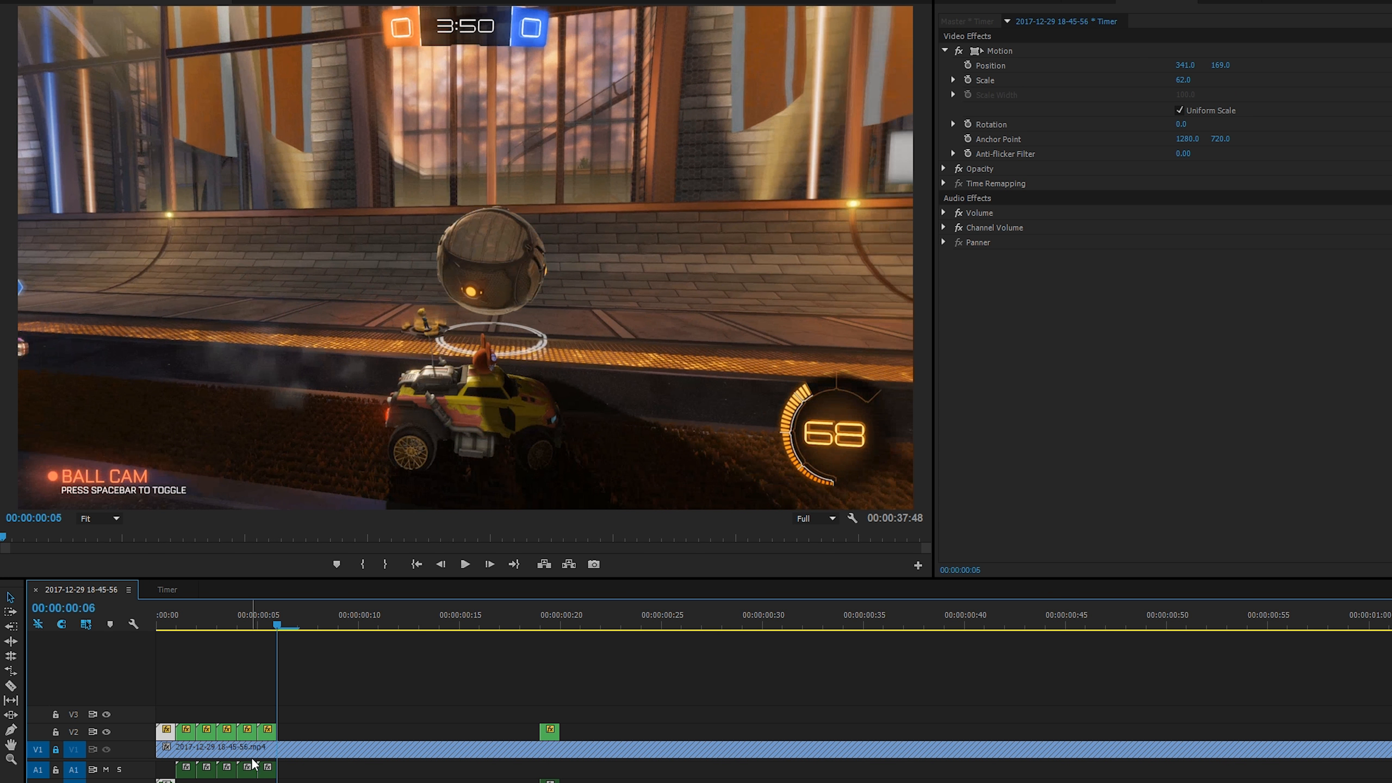
Move the "1" Timer piece to V3 at about frame 11 and continue pasting "0" pieces up to frame 21.
left_click_drag(179, 609, 378, 637)
left_click_drag(549, 730, 387, 724)
key("ctrl+v")
key("ctrl+v")
key("ctrl+v")
key("ctrl+v")
key("ctrl+v")
key("ctrl+v")
key("ctrl+v")
key("ctrl+v")
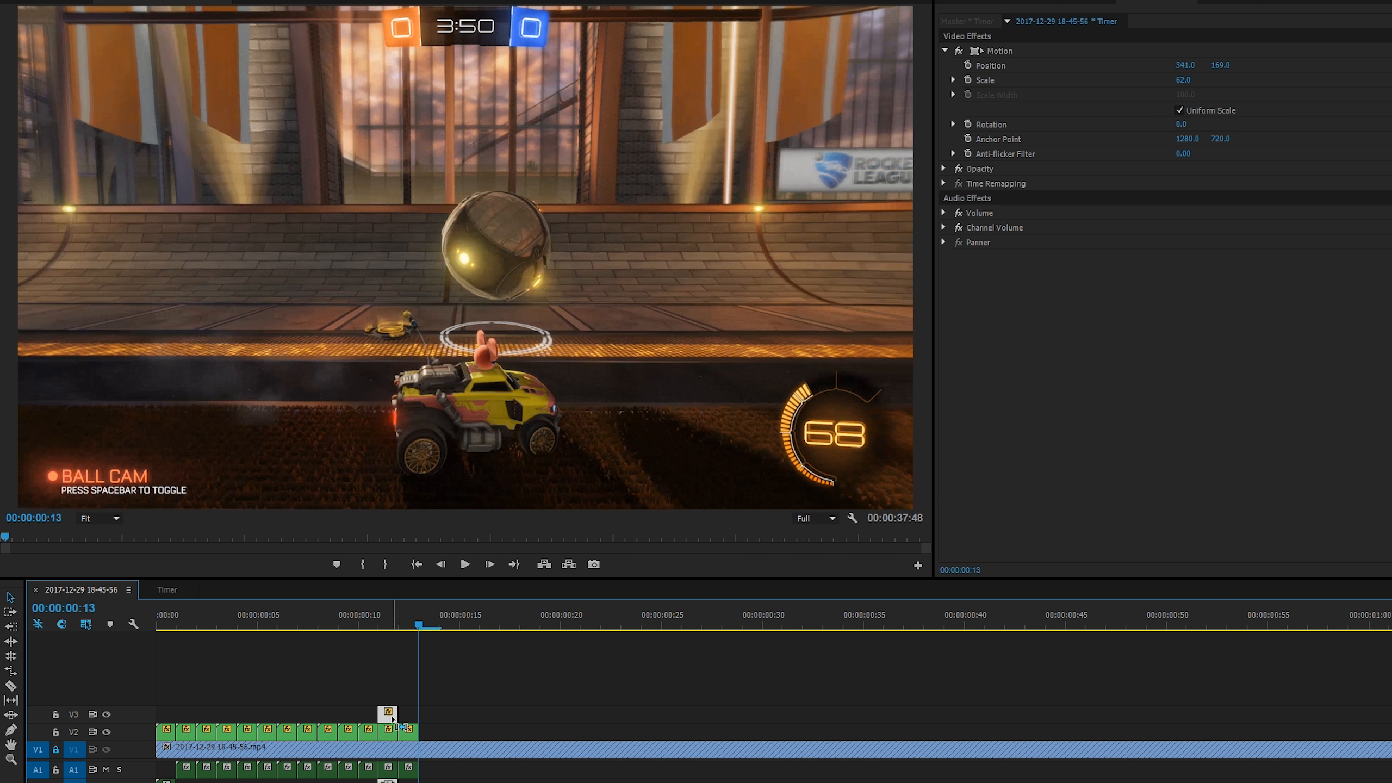
key("ctrl+v")
key("ctrl+v")
key("ctrl+v")
key("ctrl+v")
key("ctrl+v")
key("ctrl+v")
key("ctrl+v")
key("ctrl+v")
key("ctrl+v")
key("ctrl+v")
key("ctrl+v")
left_click_drag(258, 624, 504, 636)
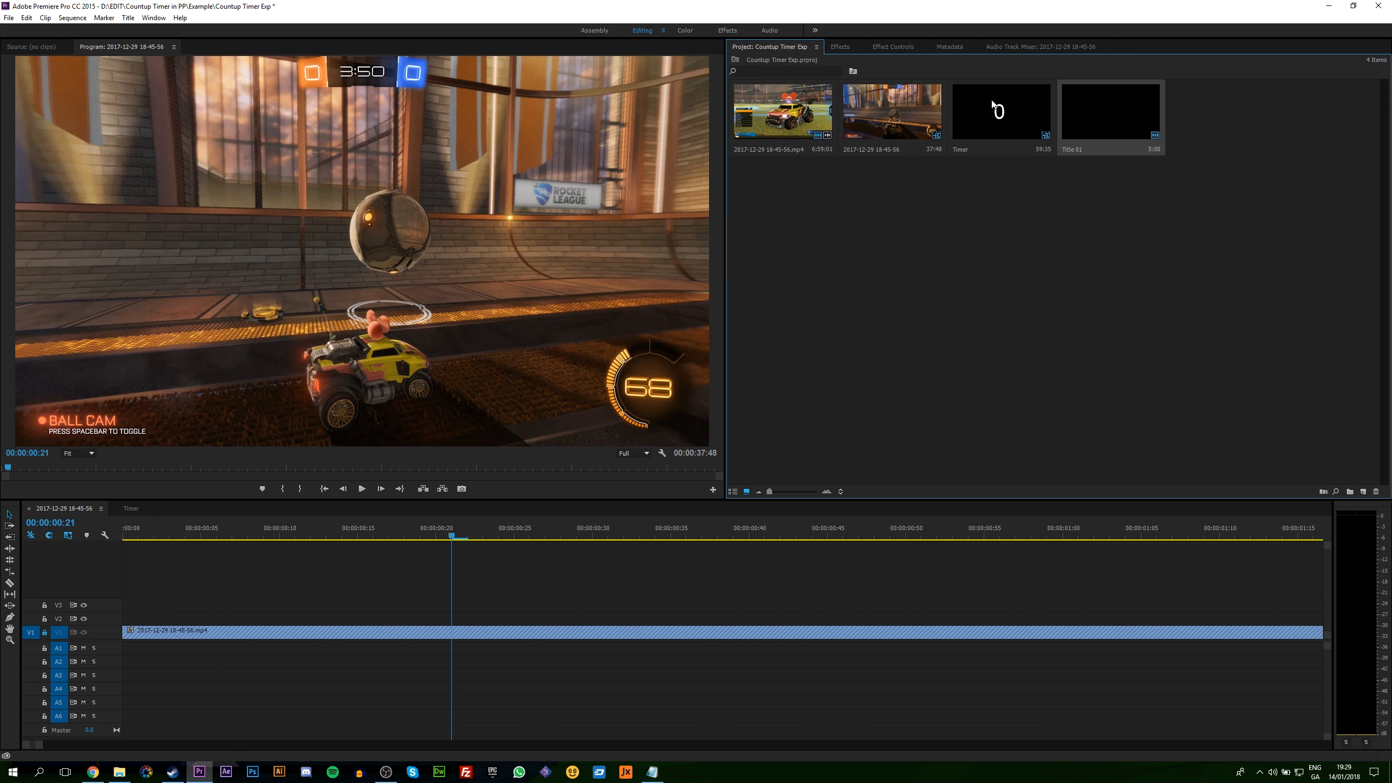
Place the Timer sequence on V2 from the start of the timeline and move the playhead to 00:00:01:40, where it counts 100.
left_click_drag(999, 115, 125, 621)
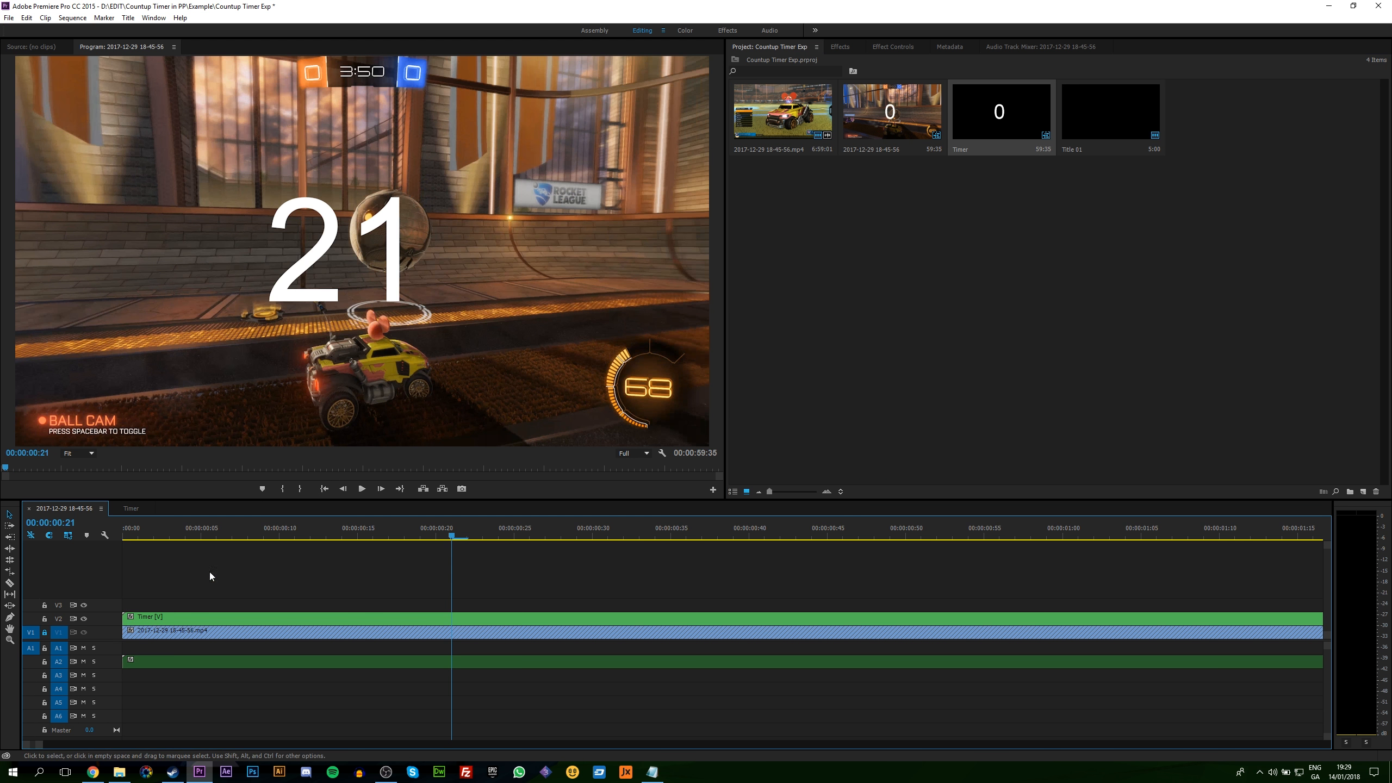
left_click(464, 535)
left_click_drag(463, 534, 923, 537)
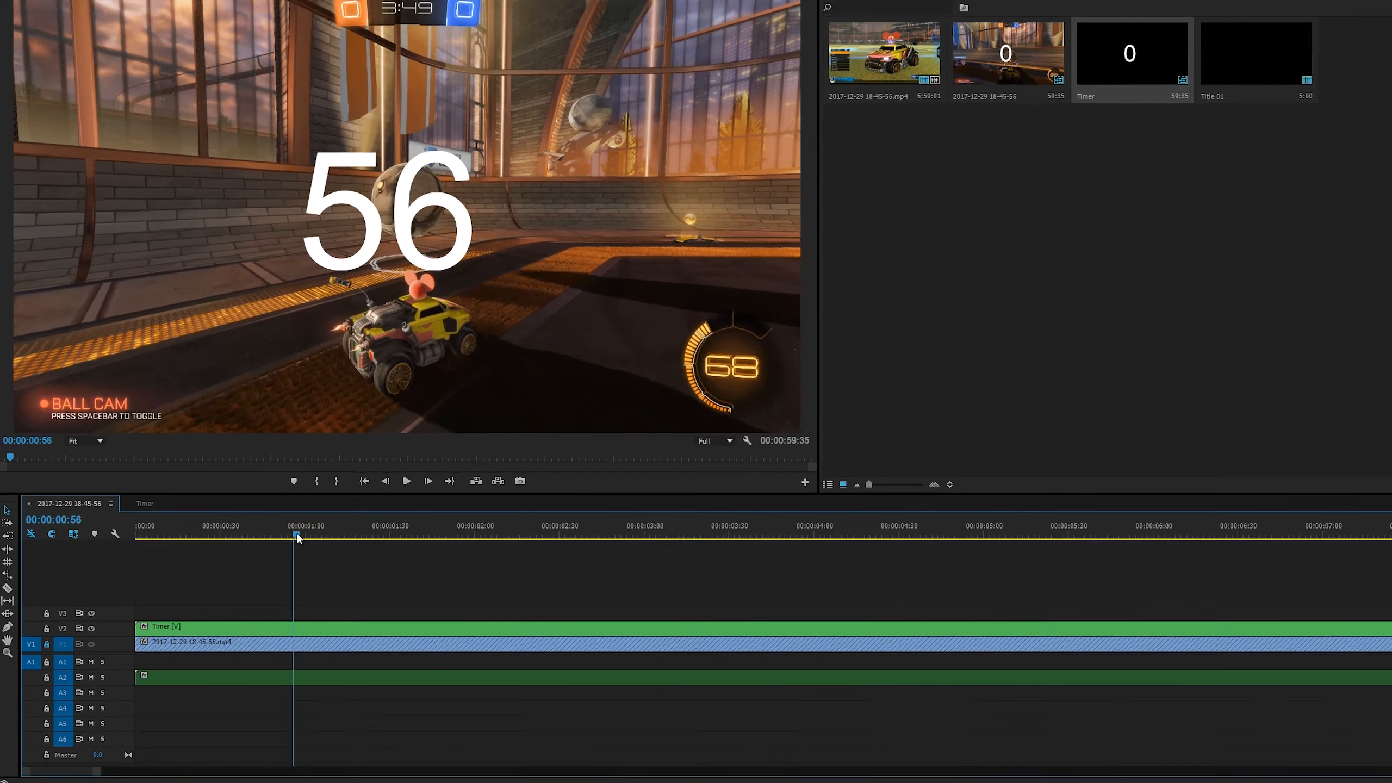
left_click_drag(269, 534, 317, 536)
left_click_drag(493, 553, 580, 553)
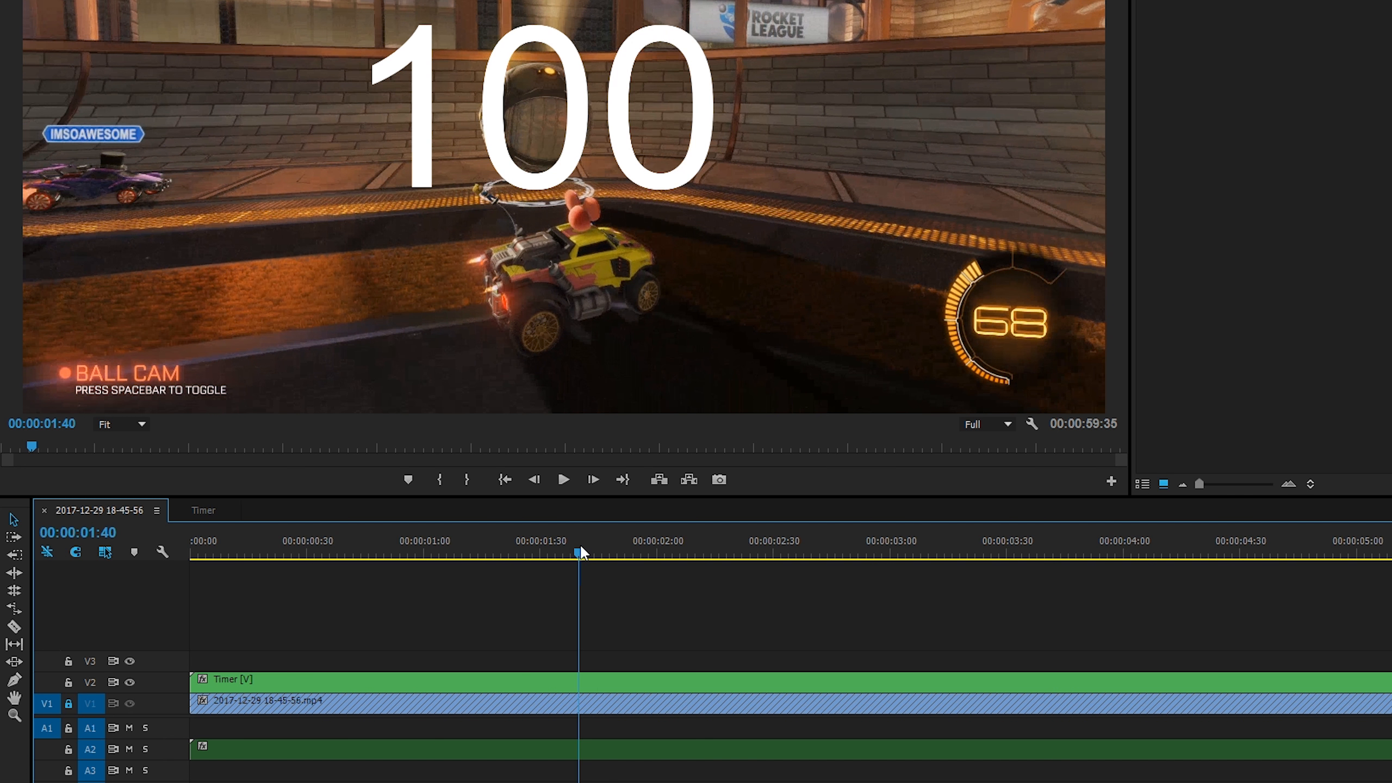
Split the Timer clip at 00:00:01:40 and 00:00:01:41 to isolate the single frame that shows 100.
key("c")
left_click(579, 678)
key("v")
key("Right")
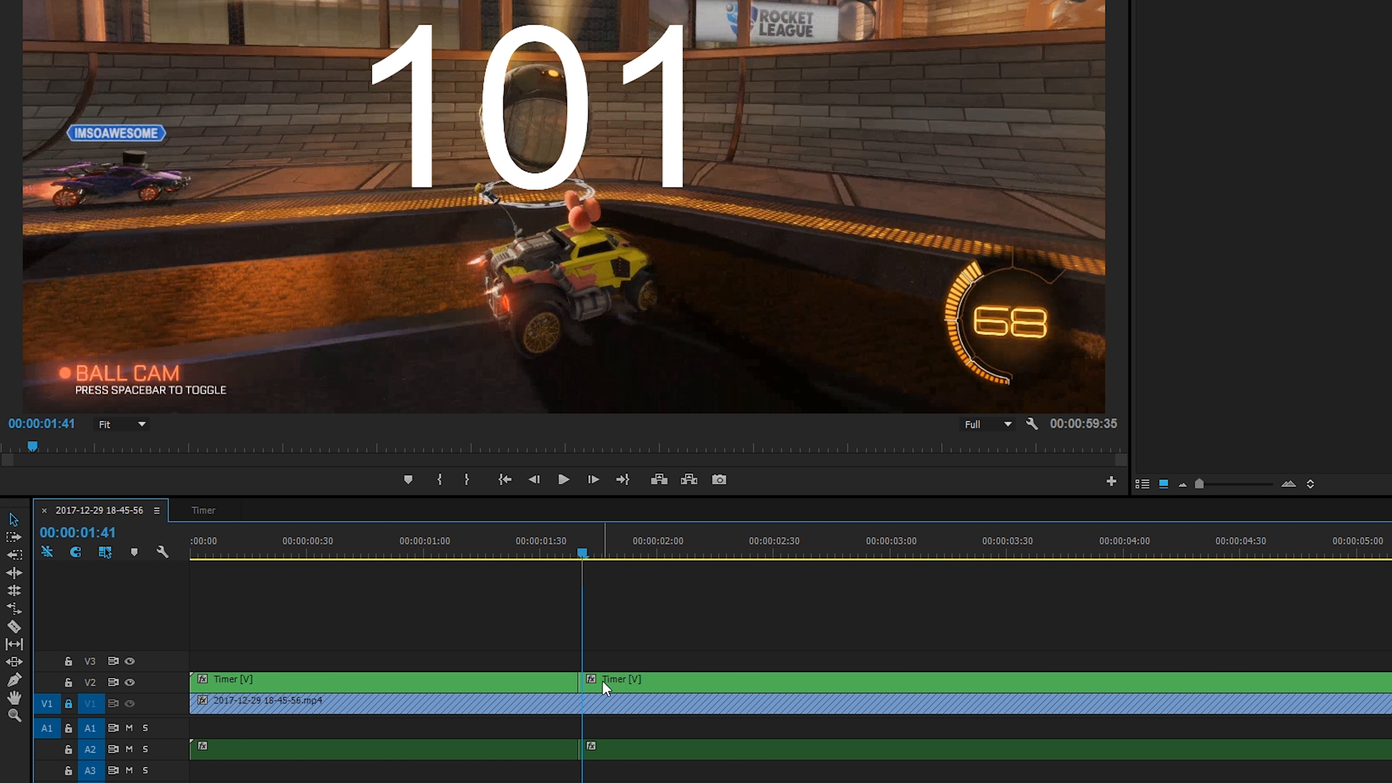
key("c")
left_click(587, 681)
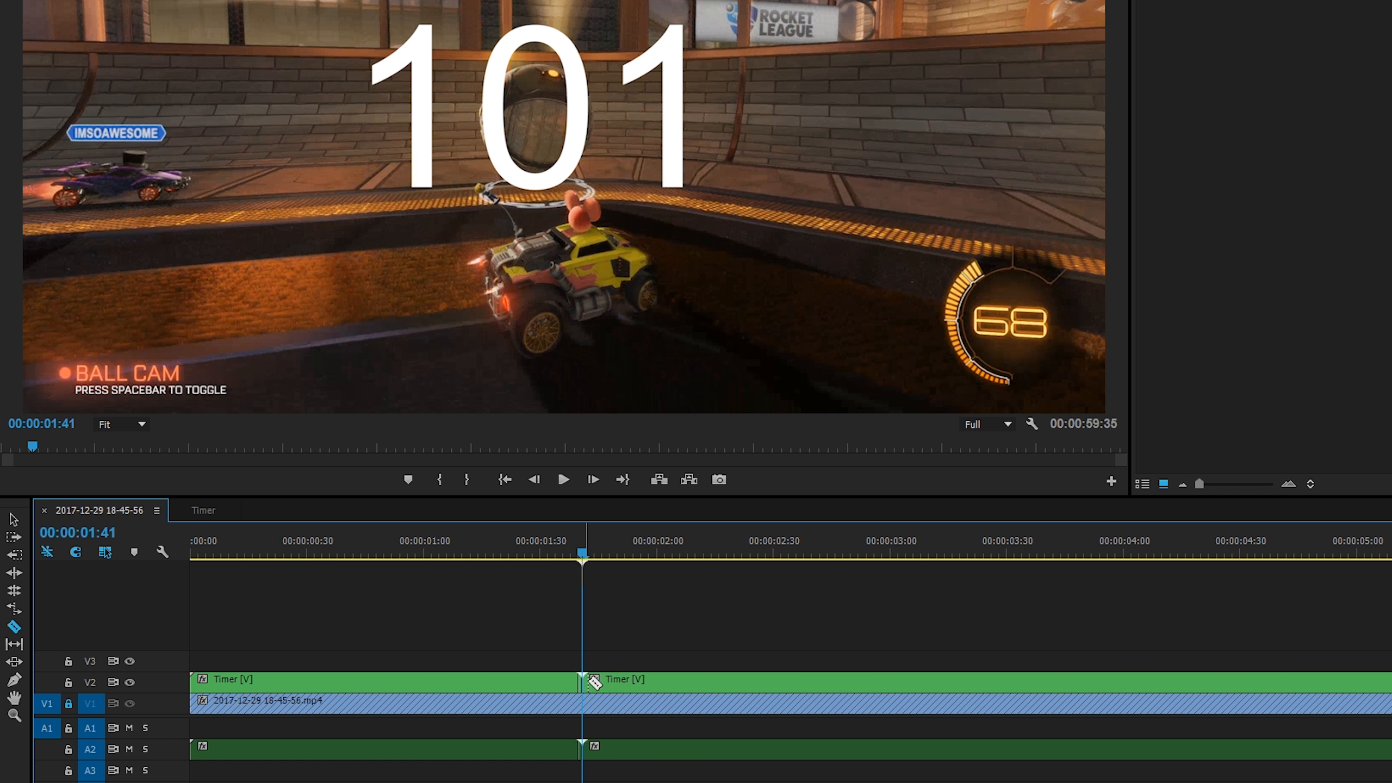
Delete the rest of the Timer clip after 00:00:01:41.
key("v")
left_click(622, 680)
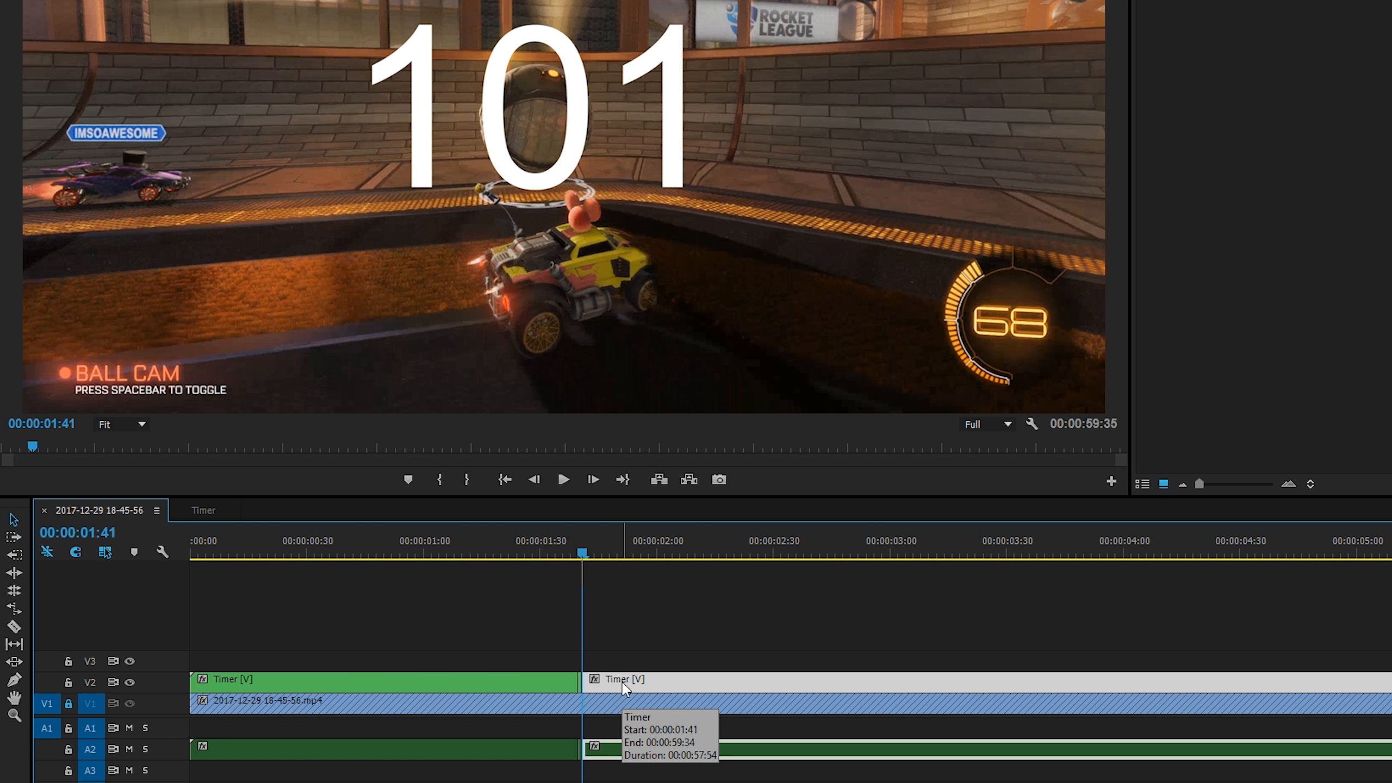
key("Delete")
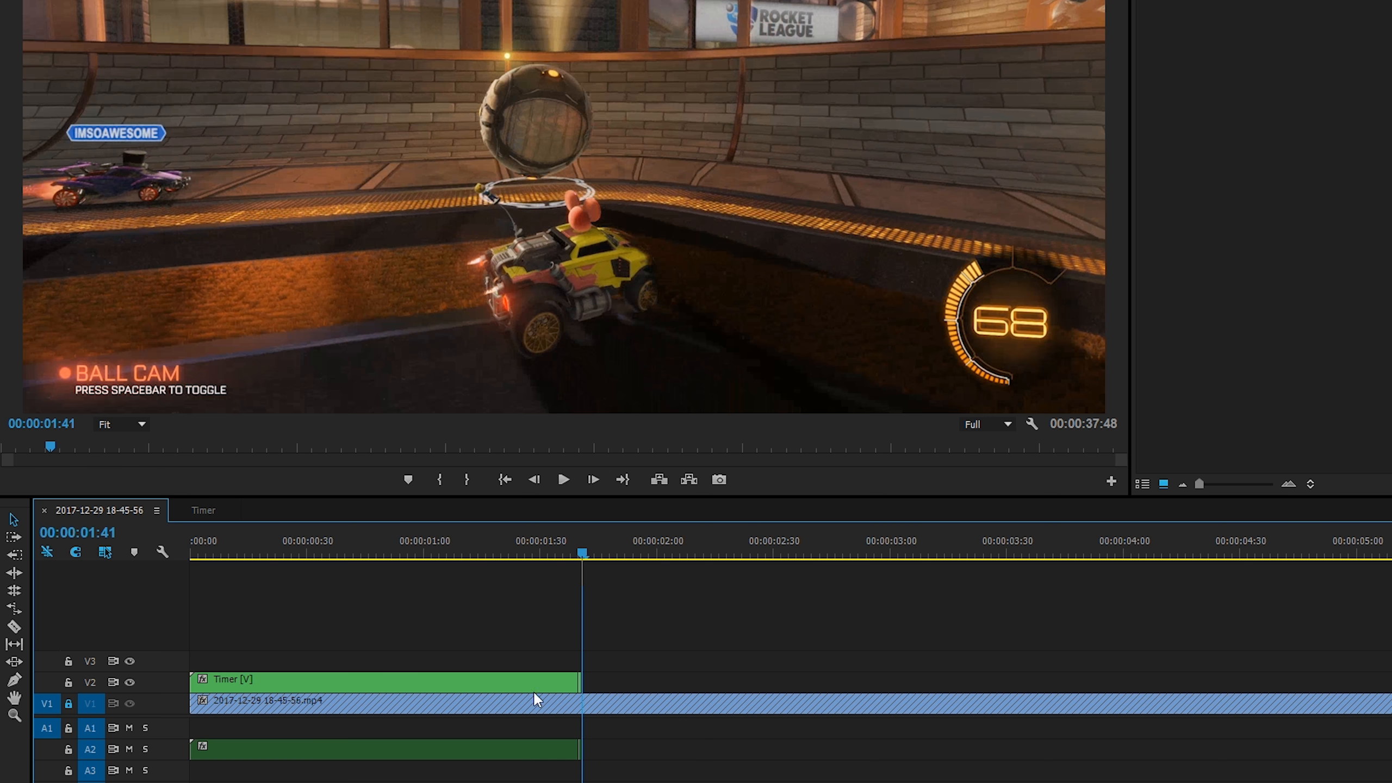
Set the speed of the long Timer piece that counts up to 100 to 1000%.
left_click(426, 679)
left_click_drag(519, 547, 399, 548)
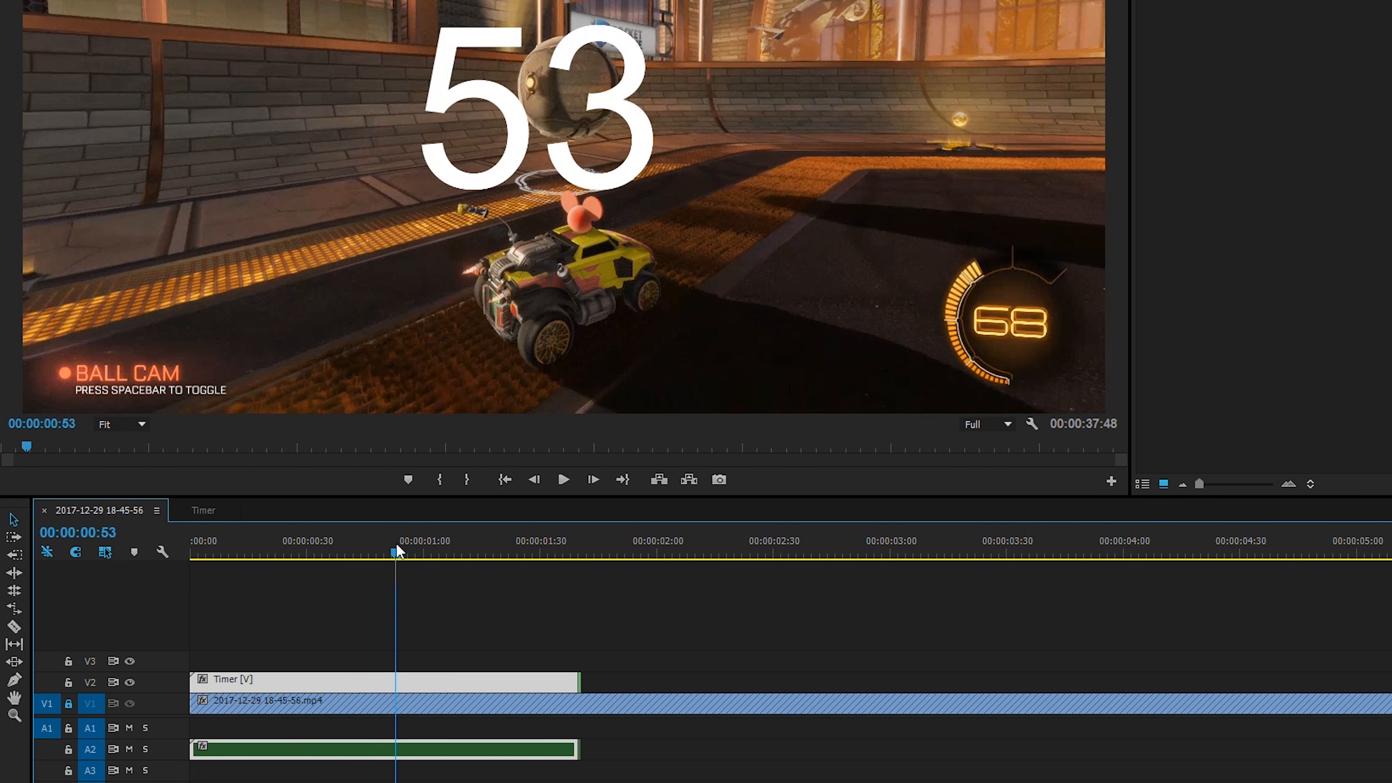
right_click(333, 686)
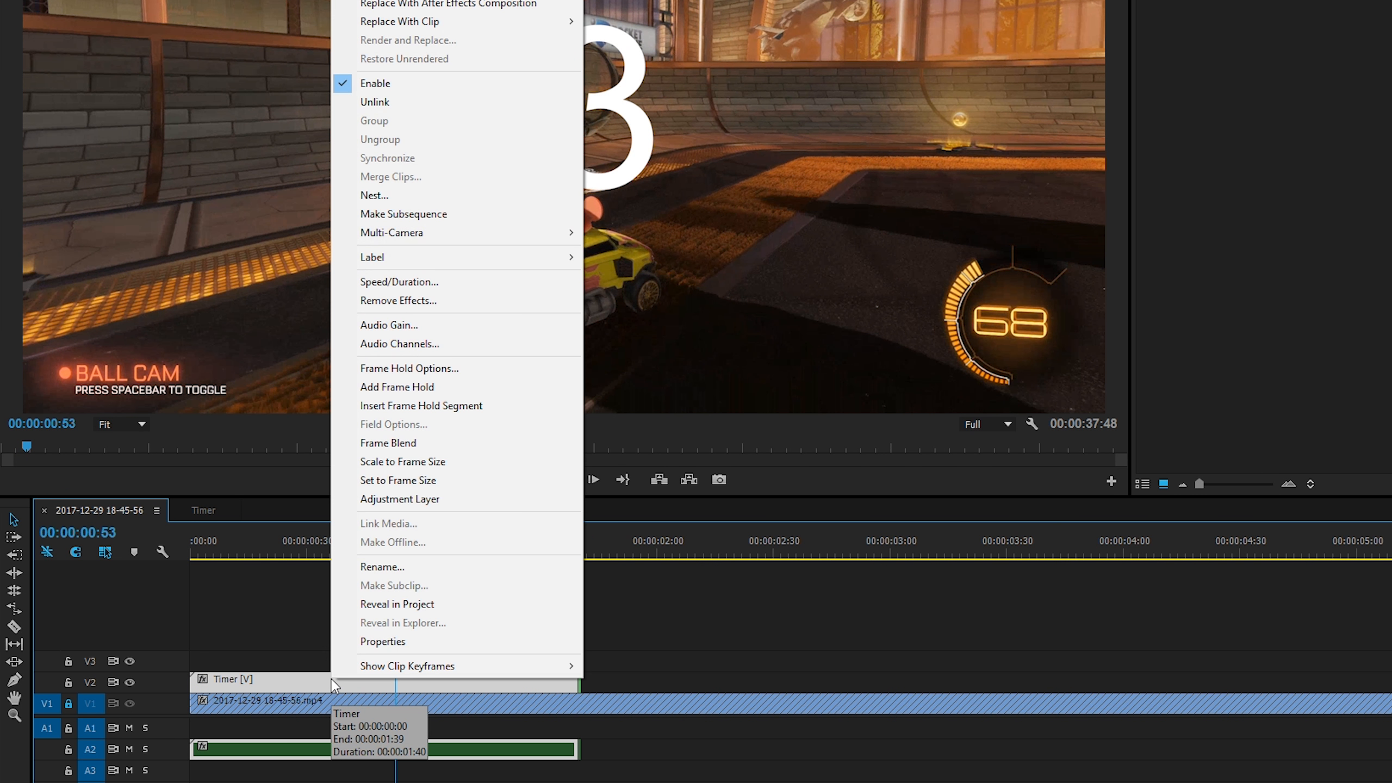
left_click(368, 403)
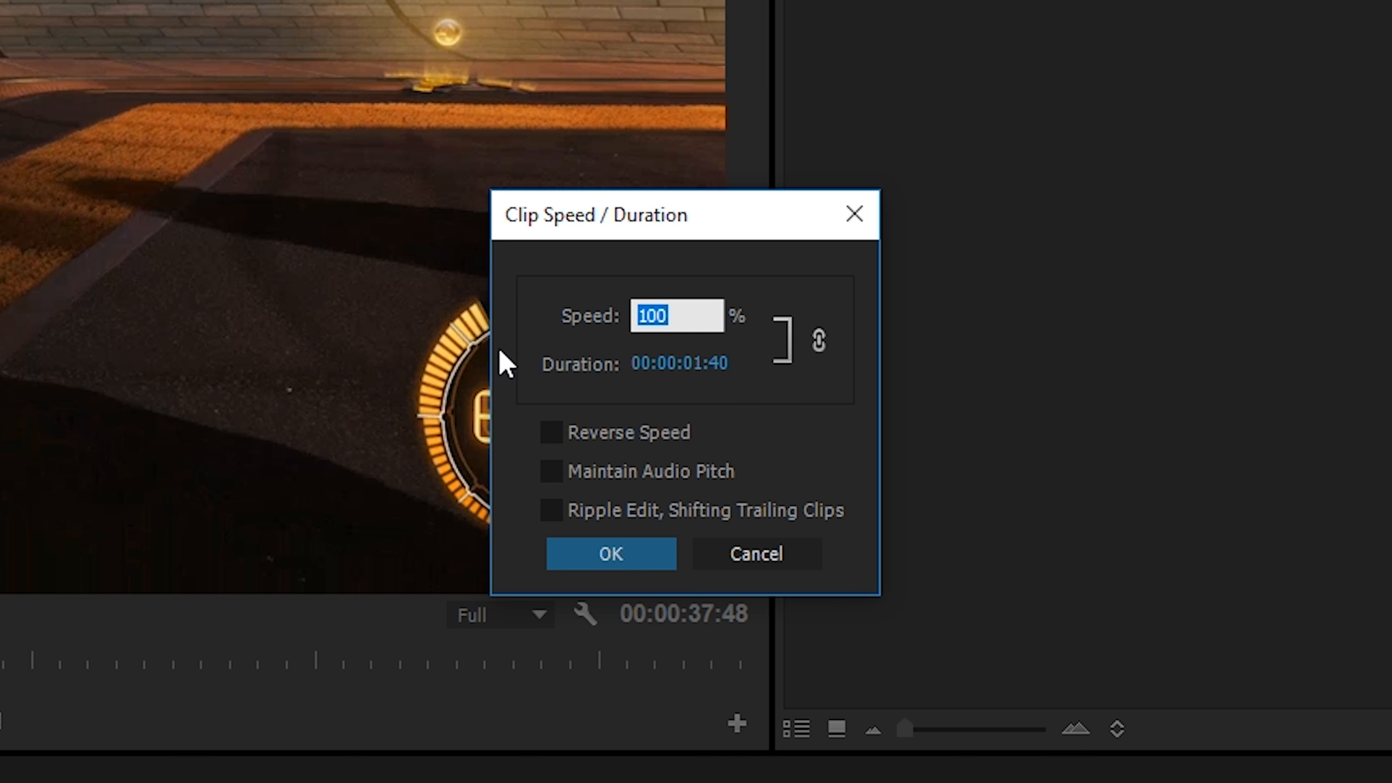
type("1000")
key("Return")
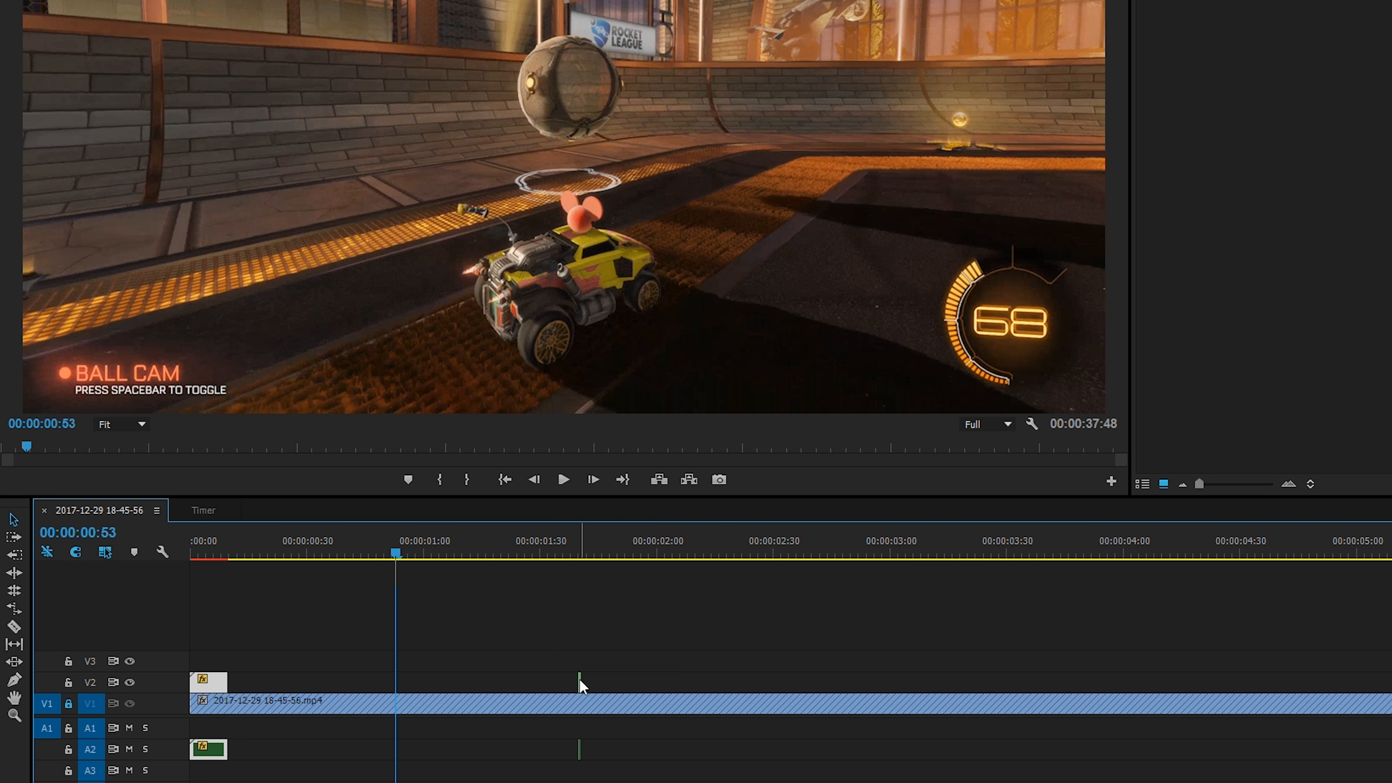
Move the single-frame "100" piece directly behind the shortened Timer clip and return the playhead to the start.
left_click(579, 679)
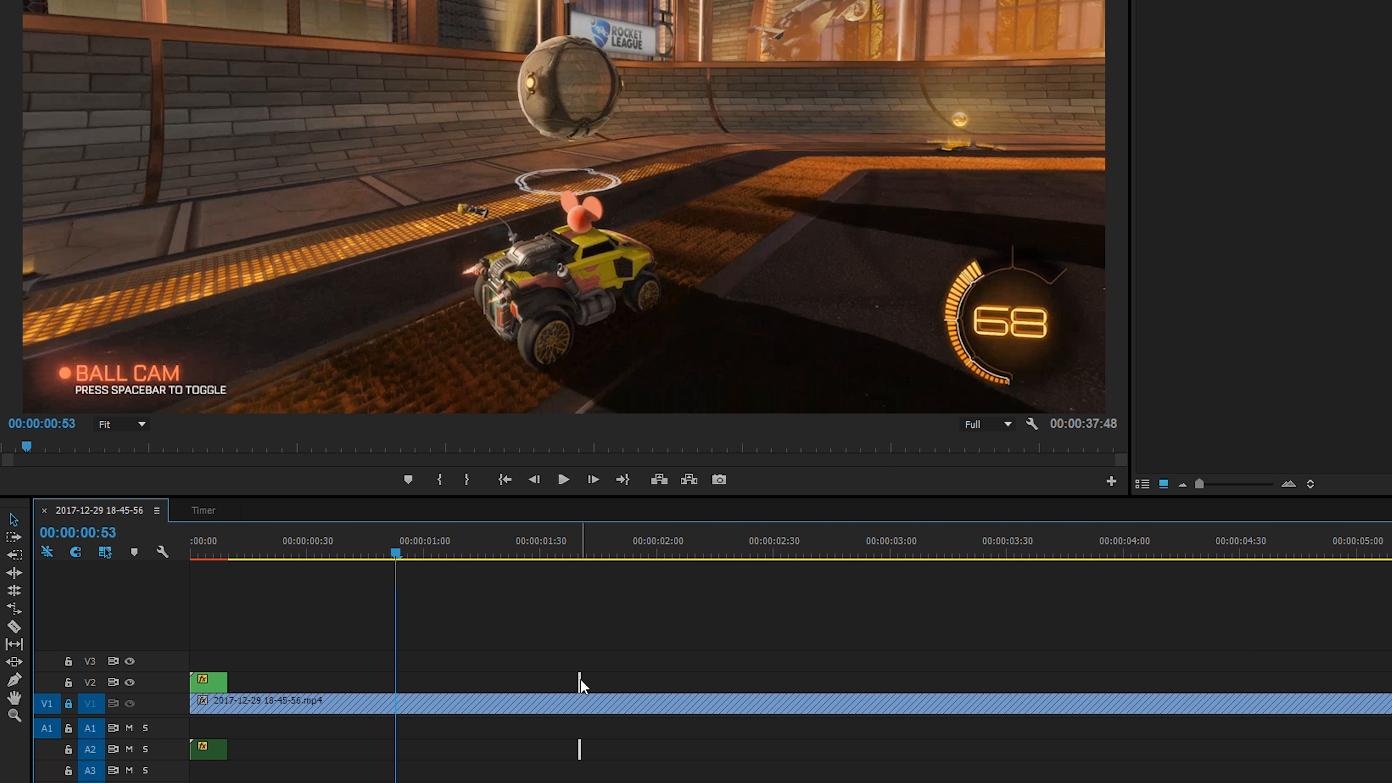
left_click_drag(579, 679, 232, 678)
left_click_drag(249, 546, 191, 550)
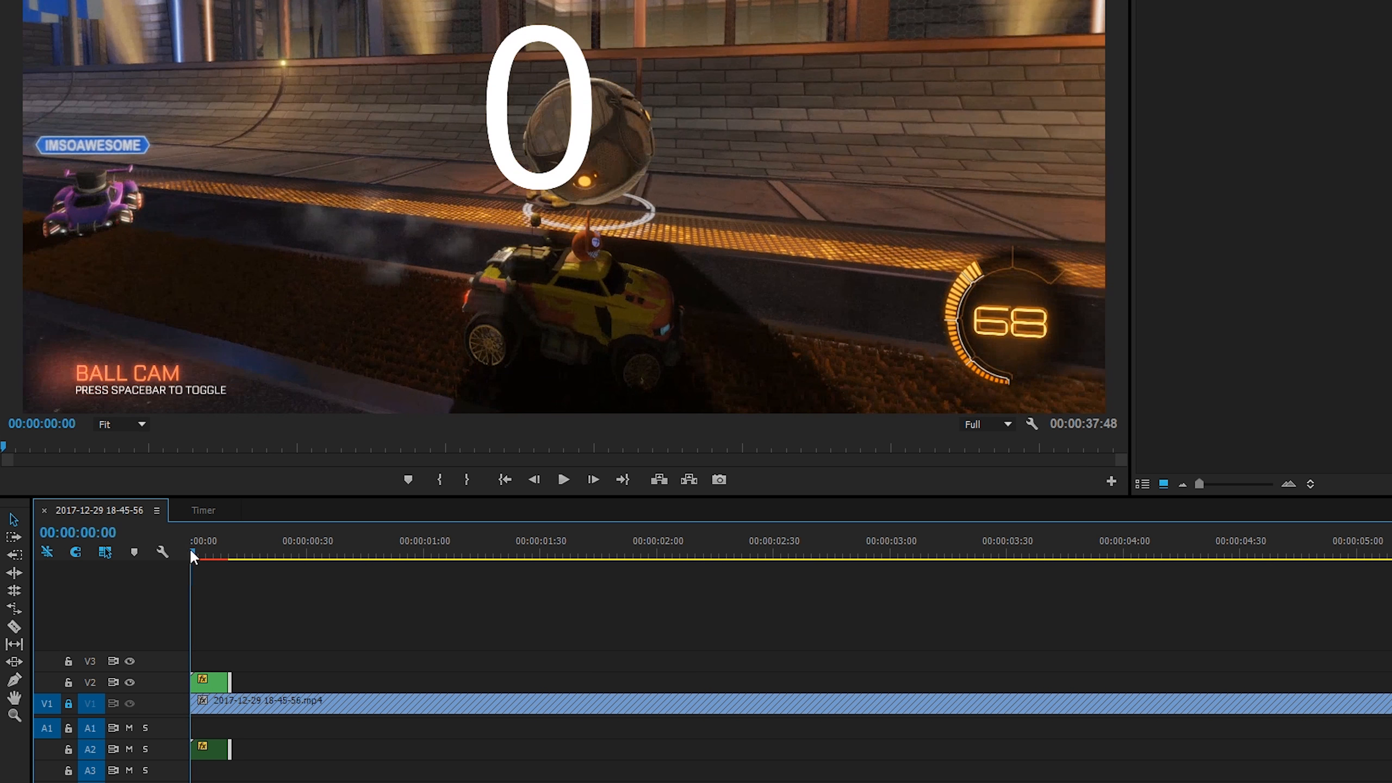
Paste repeated copies of the single-frame "100" piece end to end on V2, starting at 00:00:00:11, to hold the number on screen.
key("equal")
key("equal")
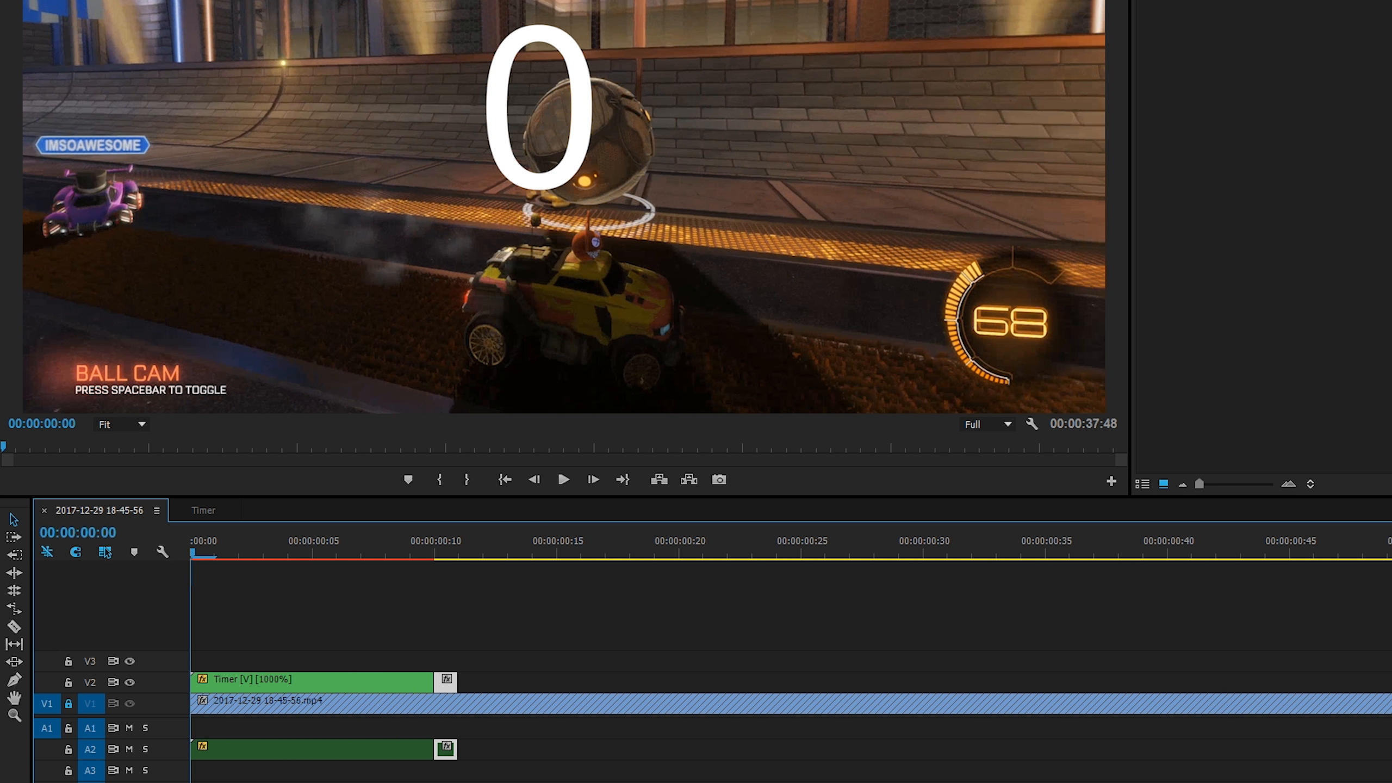
left_click_drag(434, 561, 463, 564)
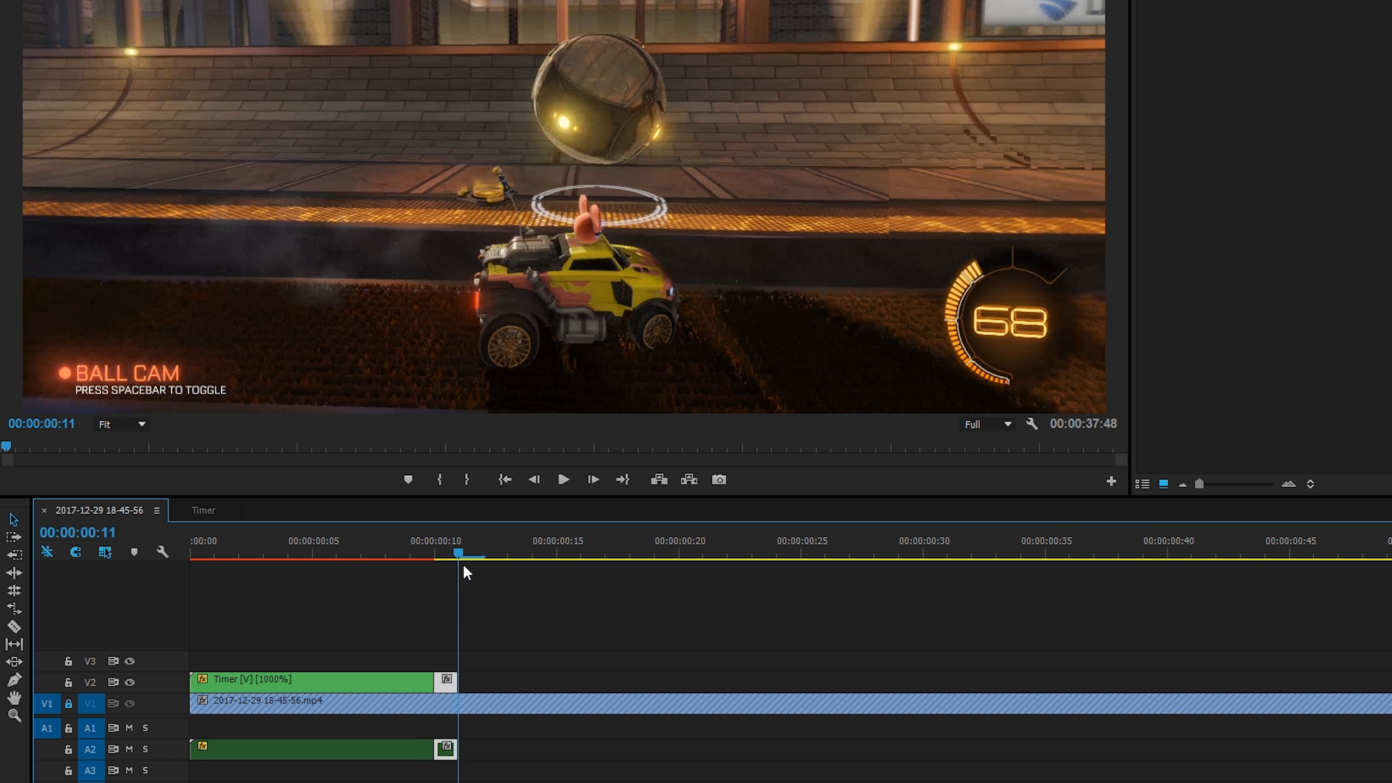
key("ctrl+v")
key("ctrl+v")
key("ctrl+v")
key("ctrl+v")
key("ctrl+v")
key("ctrl+v")
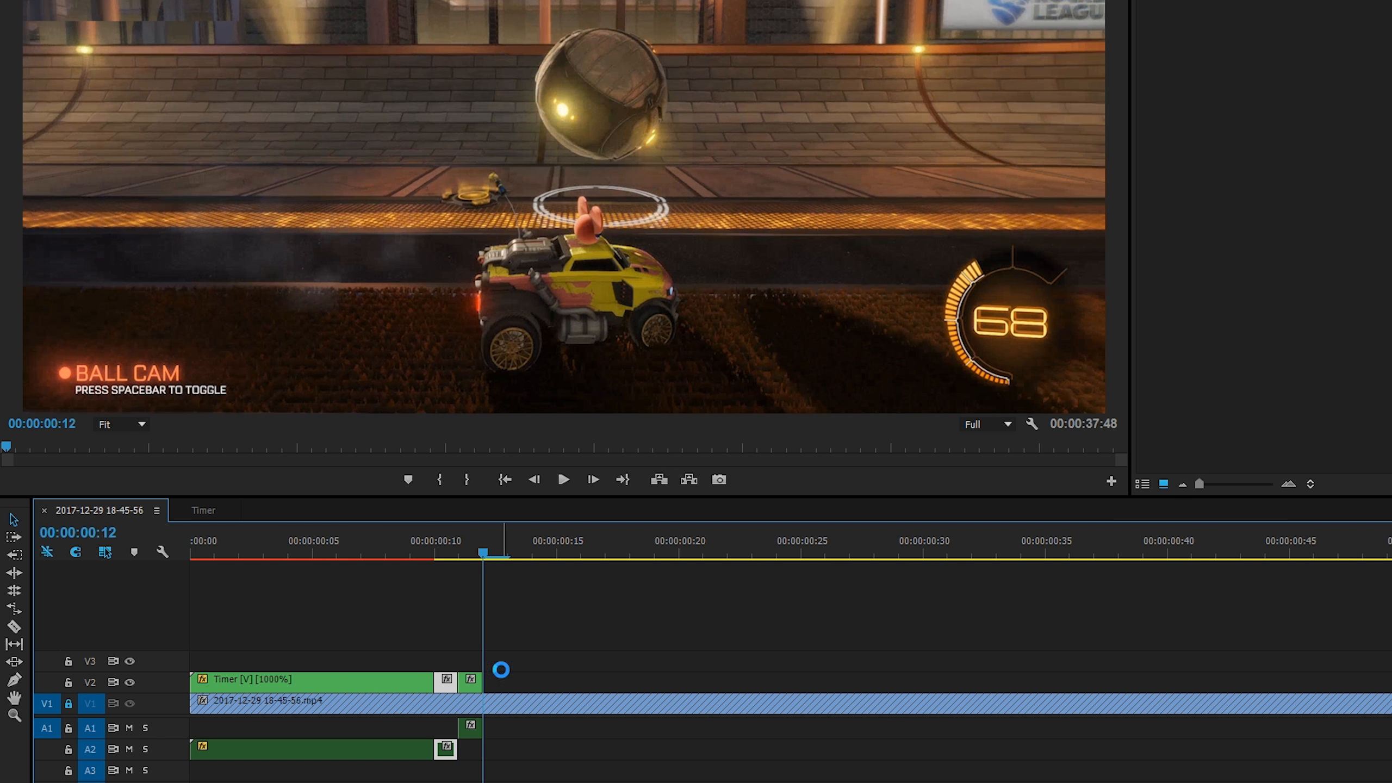
key("ctrl+v")
key("ctrl+v")
key("ctrl+v")
key("ctrl+v")
key("ctrl+v")
key("ctrl+v")
key("ctrl+v")
key("ctrl+v")
key("ctrl+v")
key("ctrl+v")
key("ctrl+v")
key("ctrl+v")
key("ctrl+v")
key("ctrl+v")
key("ctrl+v")
key("ctrl+v")
key("ctrl+v")
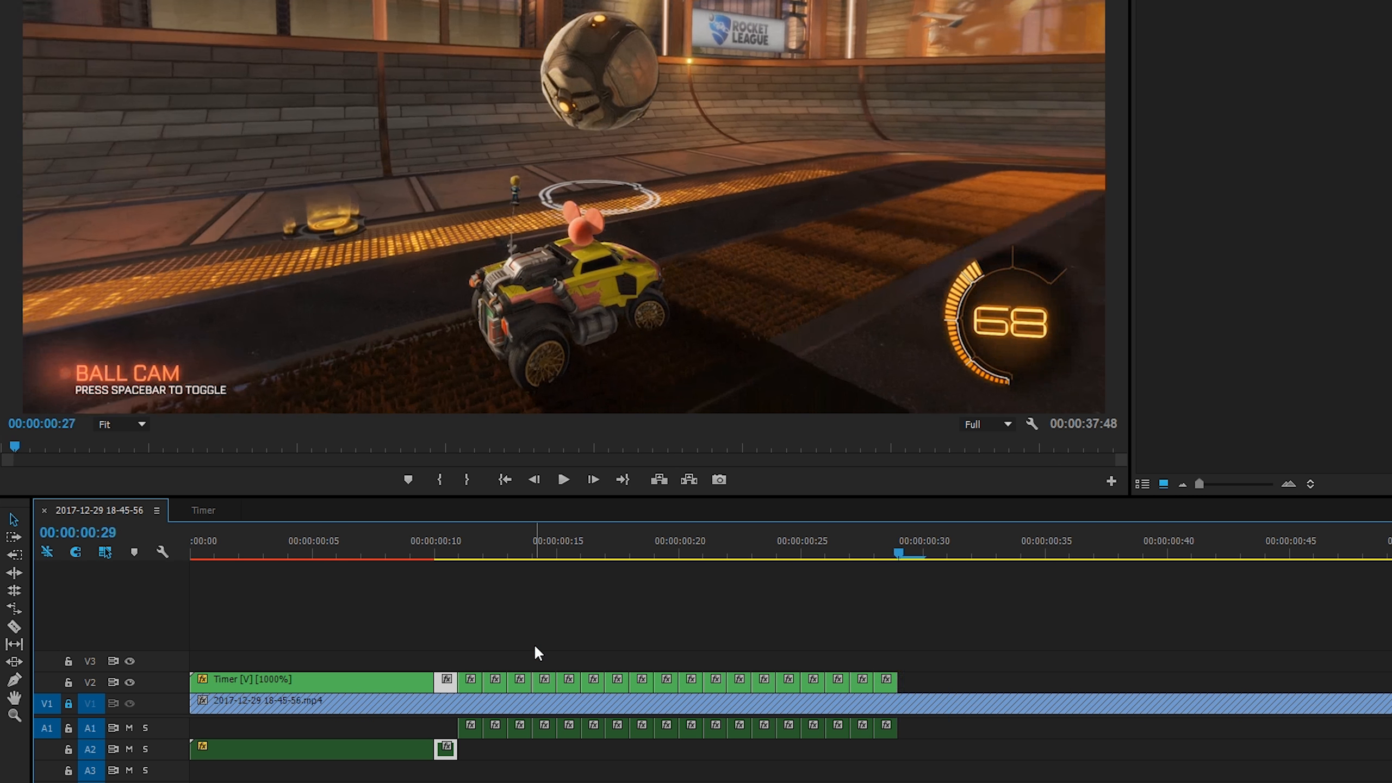
Play the sequence from the start and scrub through the repeated "100" frames to check the count-up and hold.
key("Home")
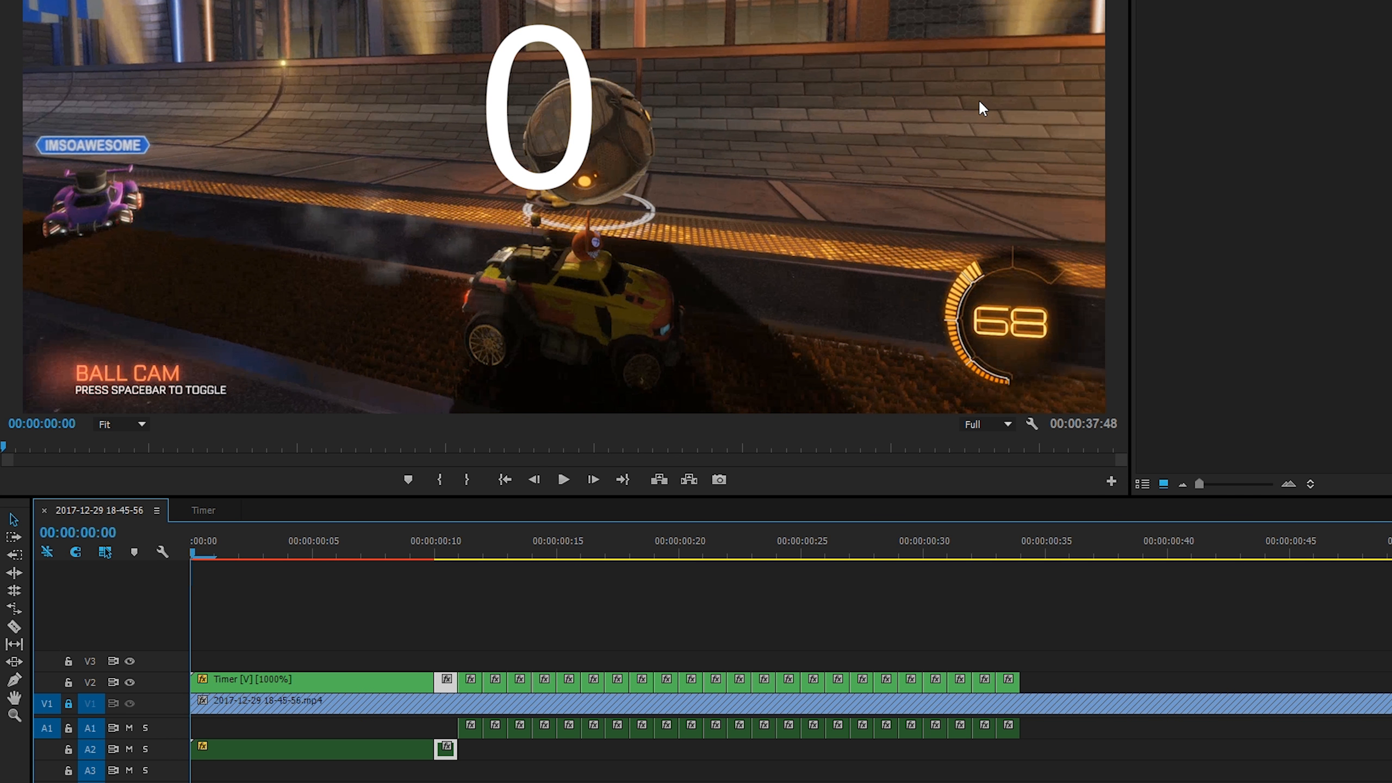
key("space")
left_click_drag(442, 528, 612, 541)
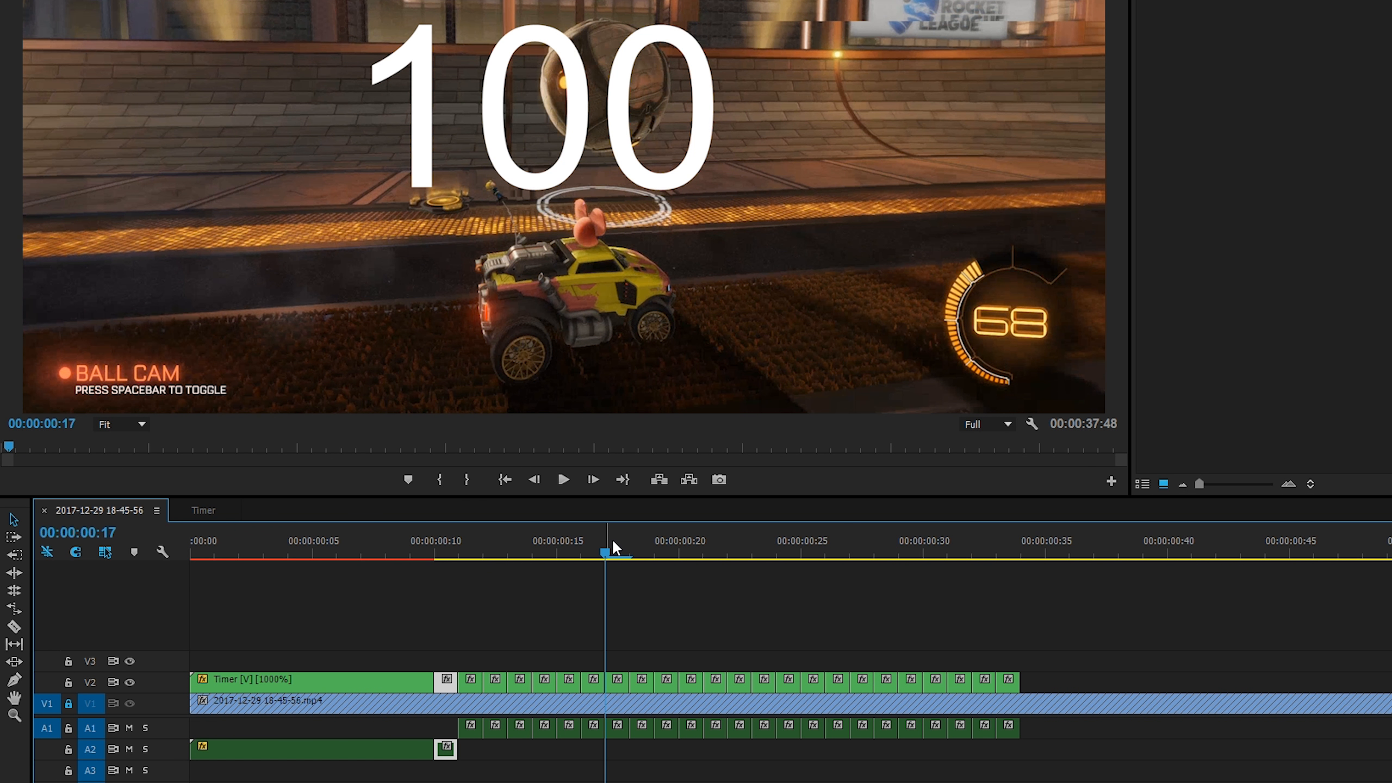
Move the run of "100" frames to the start of the sequence, replacing the sped-up Timer piece, with a normal-speed Timer clip directly behind it.
left_click_drag(1052, 621, 467, 729)
key("shift+Left")
left_click_drag(288, 675, 1093, 707)
key("ctrl+a")
left_click_drag(461, 686, 202, 670)
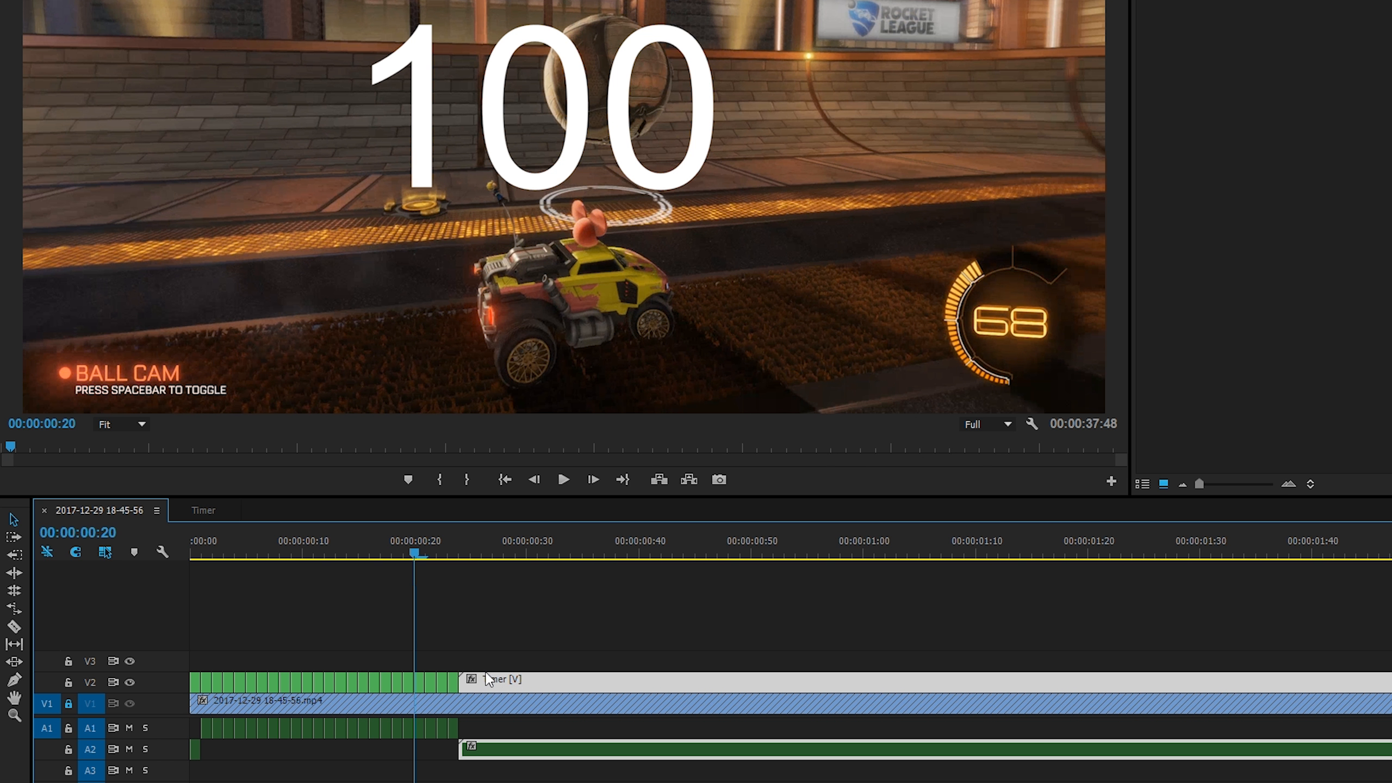
Nest the normal-speed Timer clip on V2 under the name Nested Sequence 01.
right_click(555, 692)
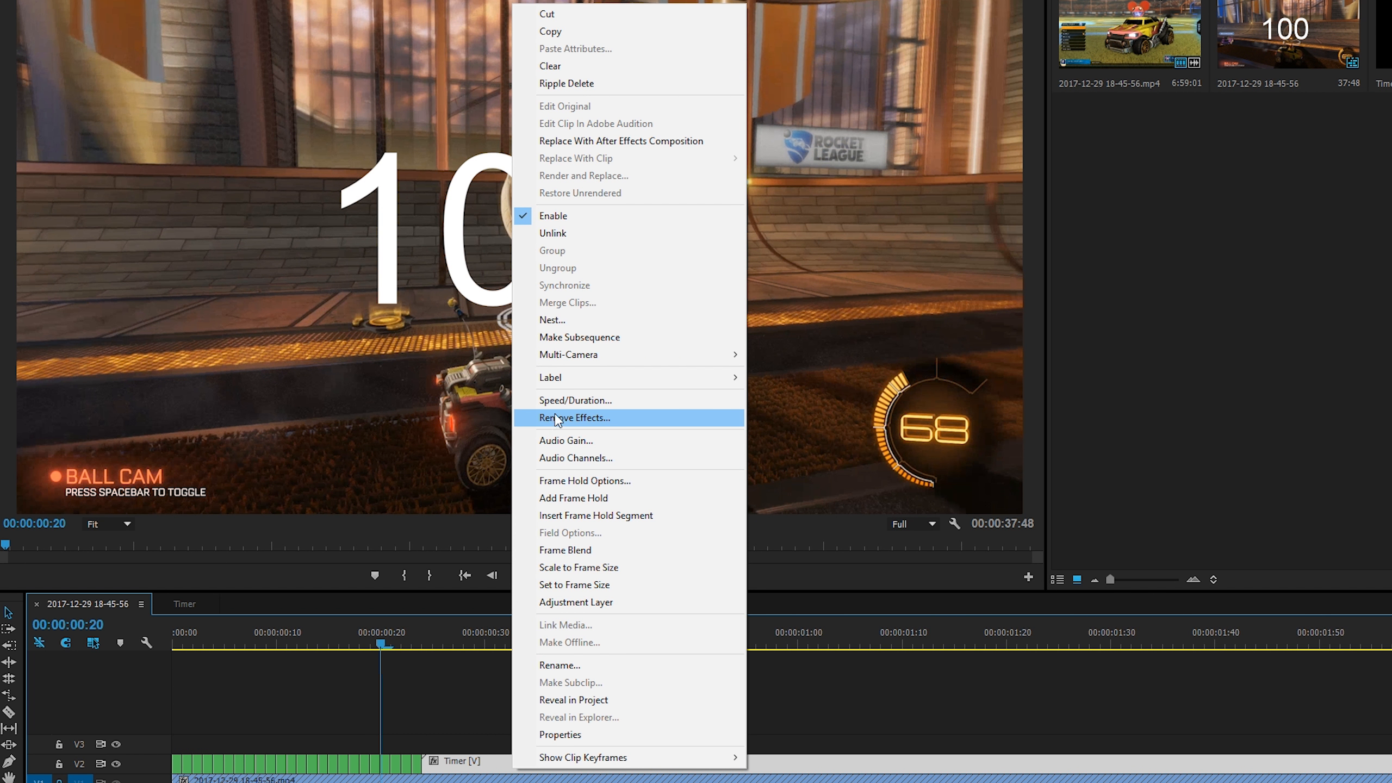
left_click(554, 320)
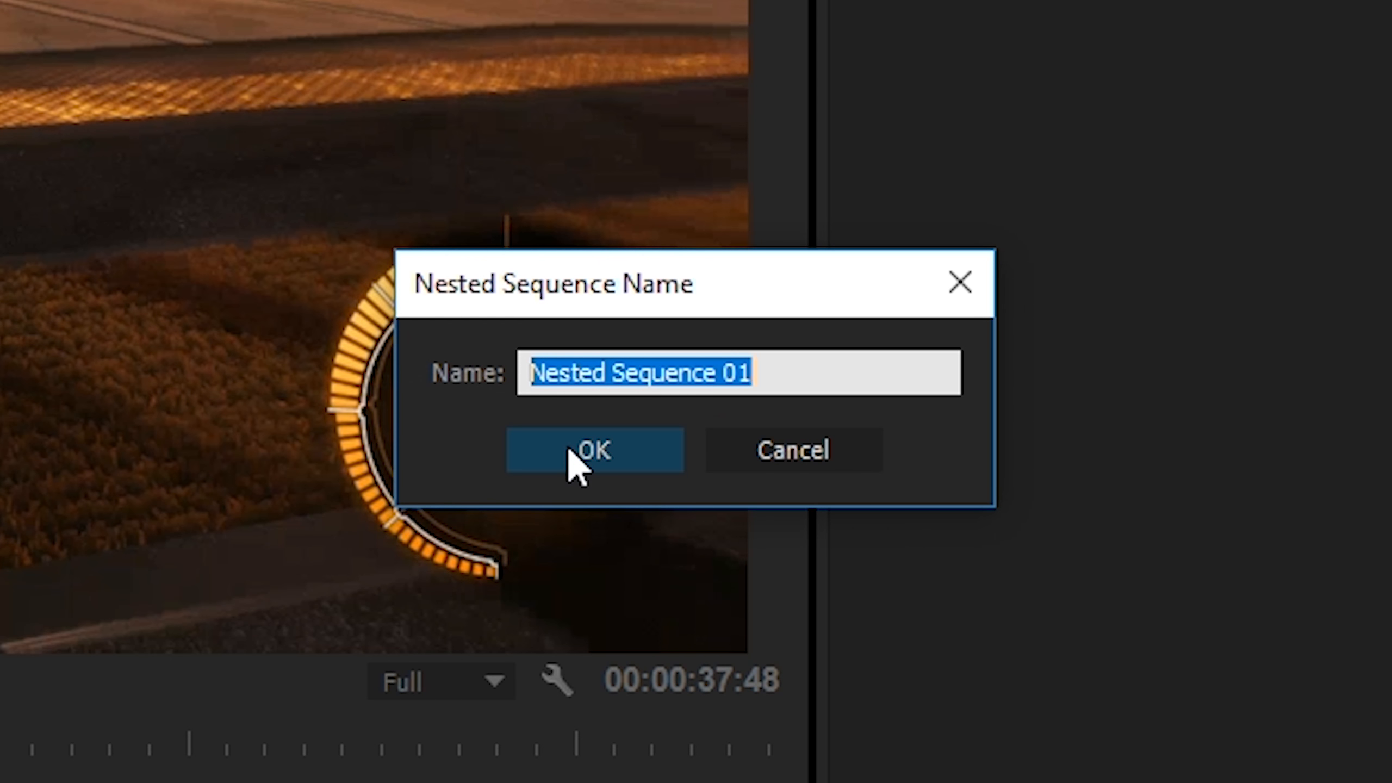
left_click(567, 447)
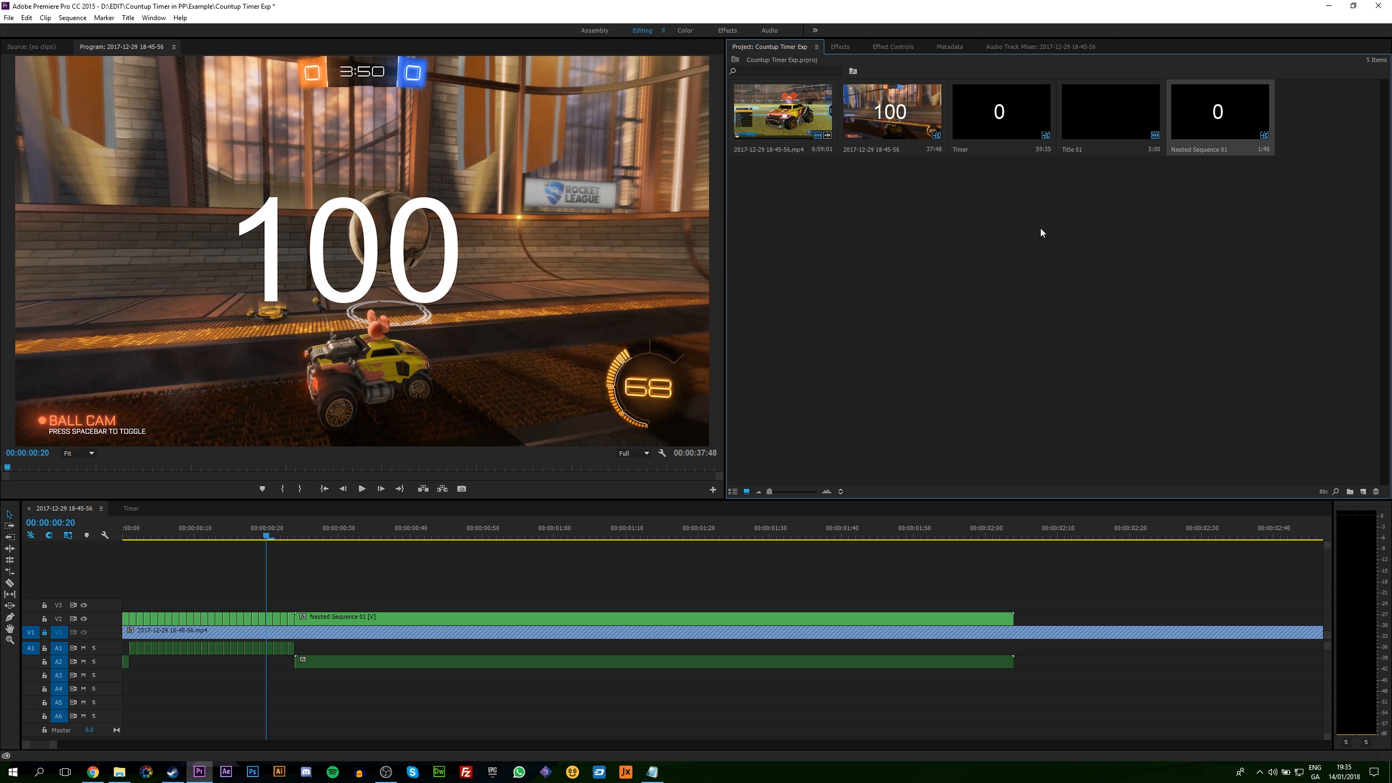
Place Nested Sequence 01 on V3 directly after the "100" frames, in place of the V2 copy, and reverse its speed.
left_click_drag(1196, 117, 300, 607)
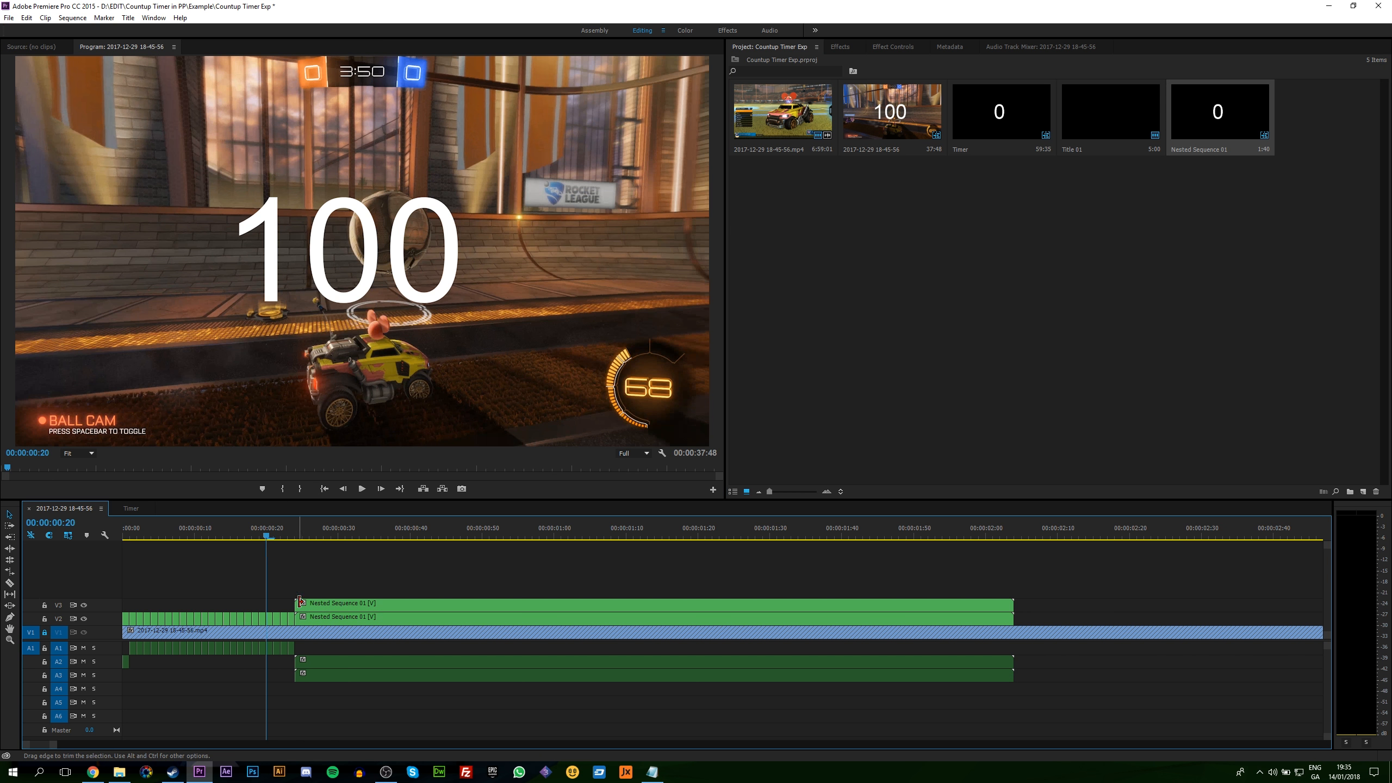
left_click(326, 606)
right_click(337, 606)
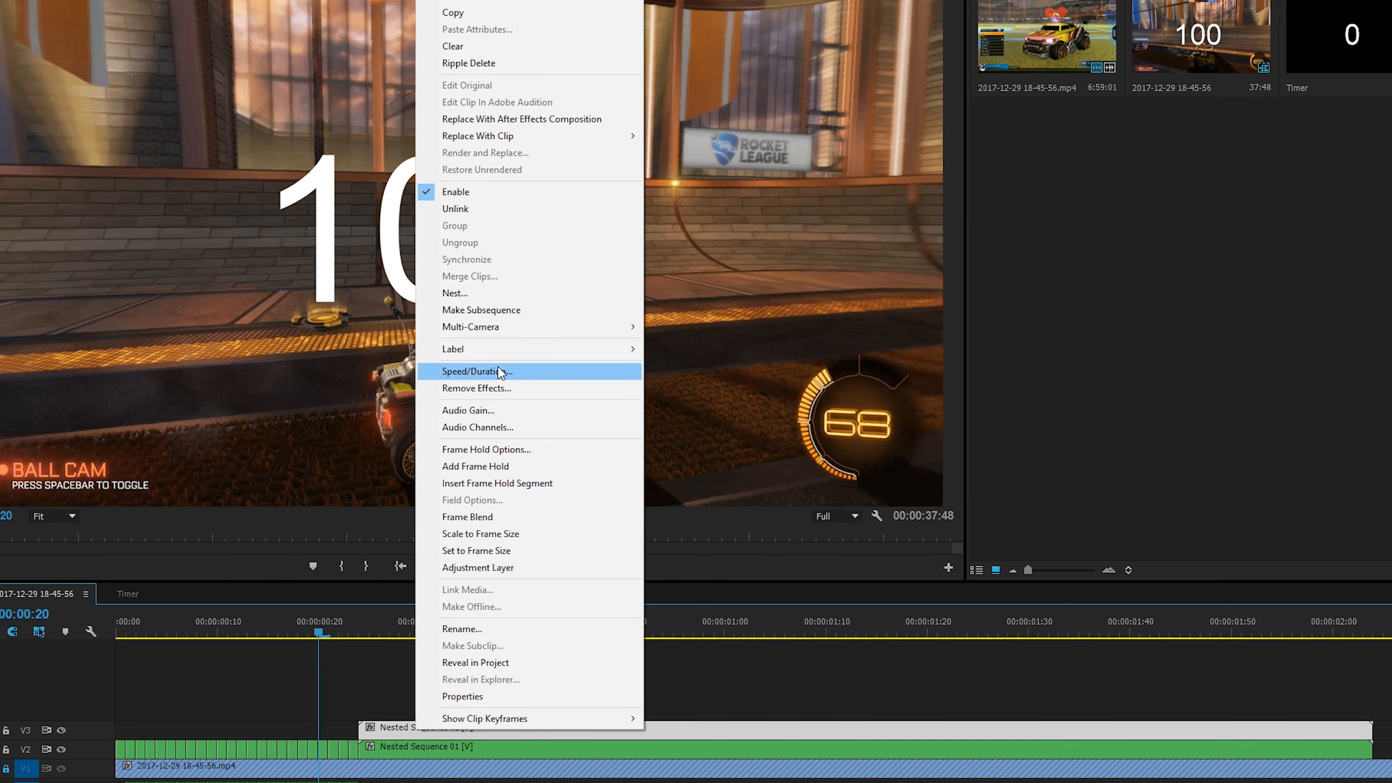
left_click(498, 373)
left_click(873, 429)
left_click(614, 535)
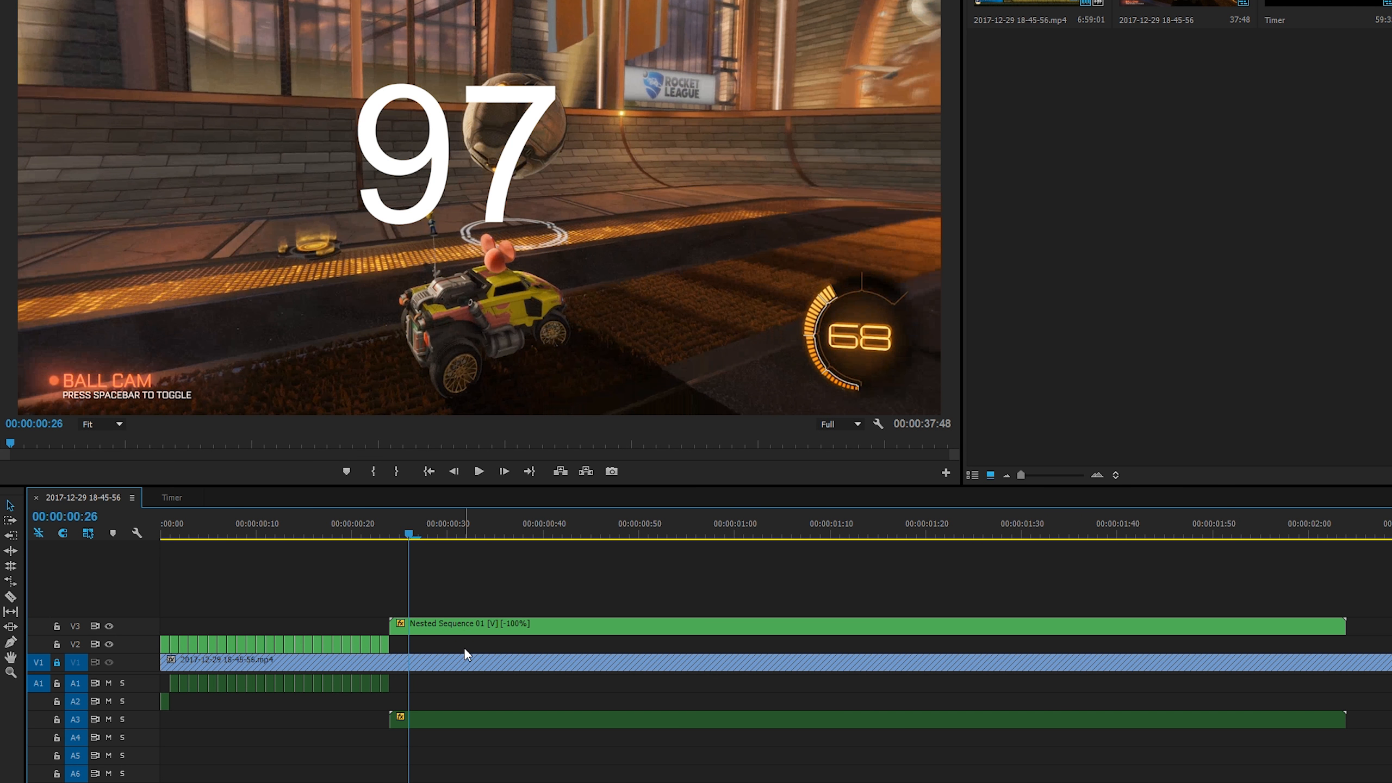
Scrub through the reversed Nested Sequence 01 and the "100" frames before it to check the countdown.
left_click_drag(410, 534, 1181, 592)
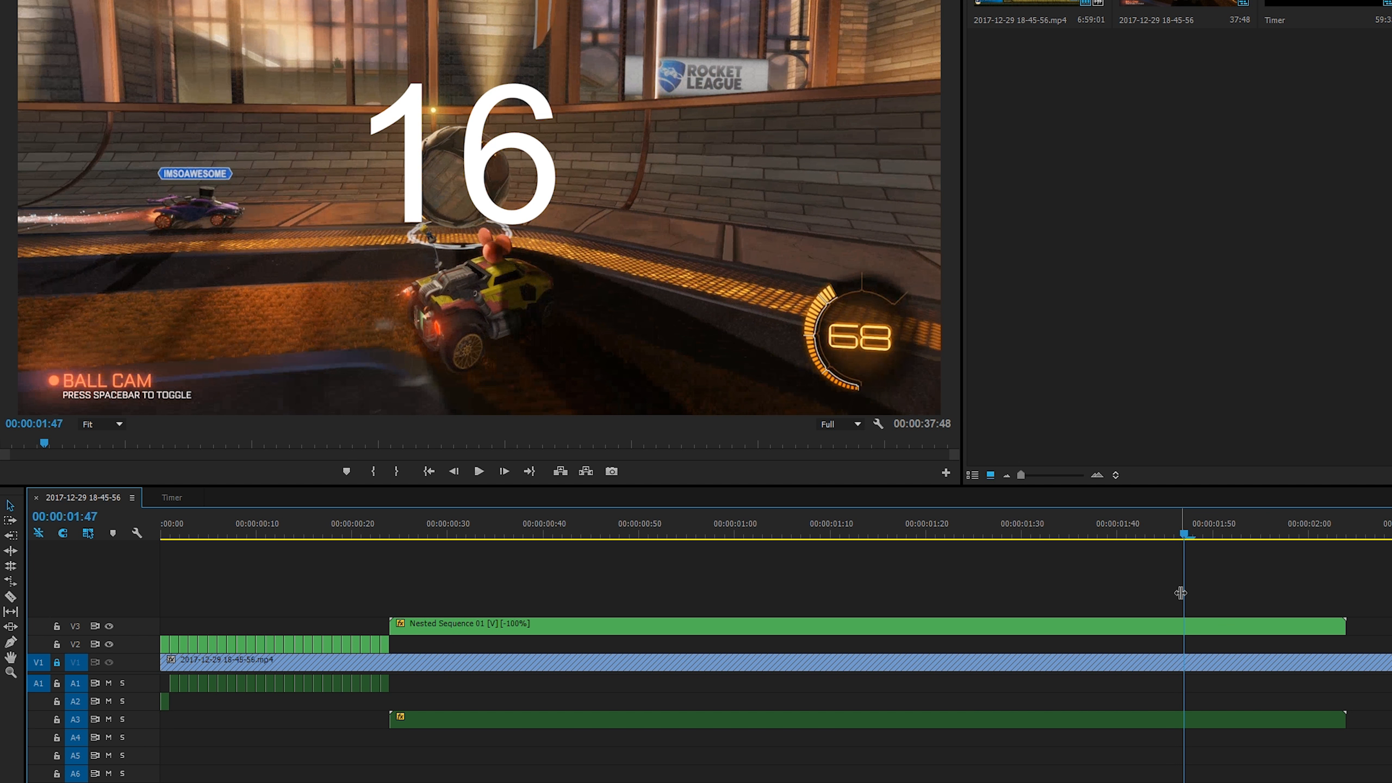
left_click(1178, 625)
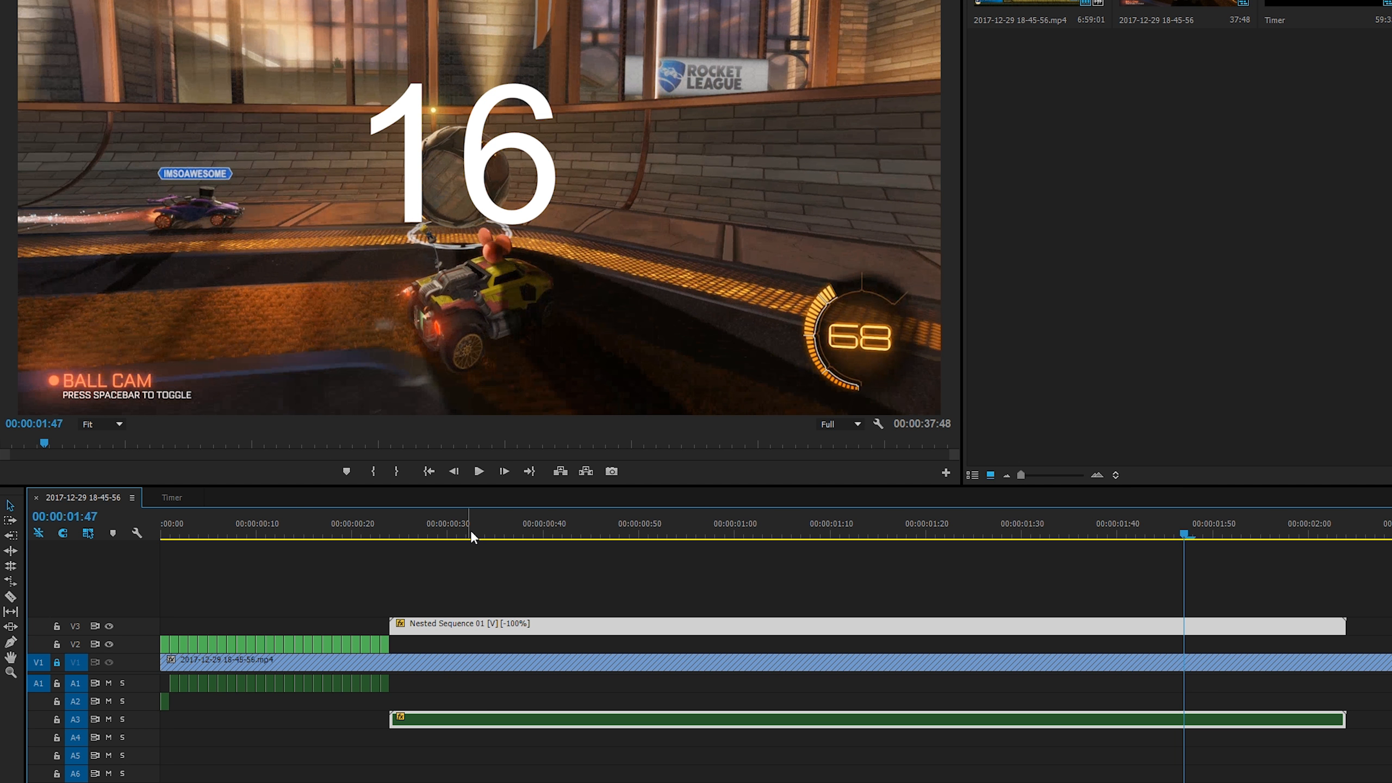
left_click_drag(469, 529, 331, 536)
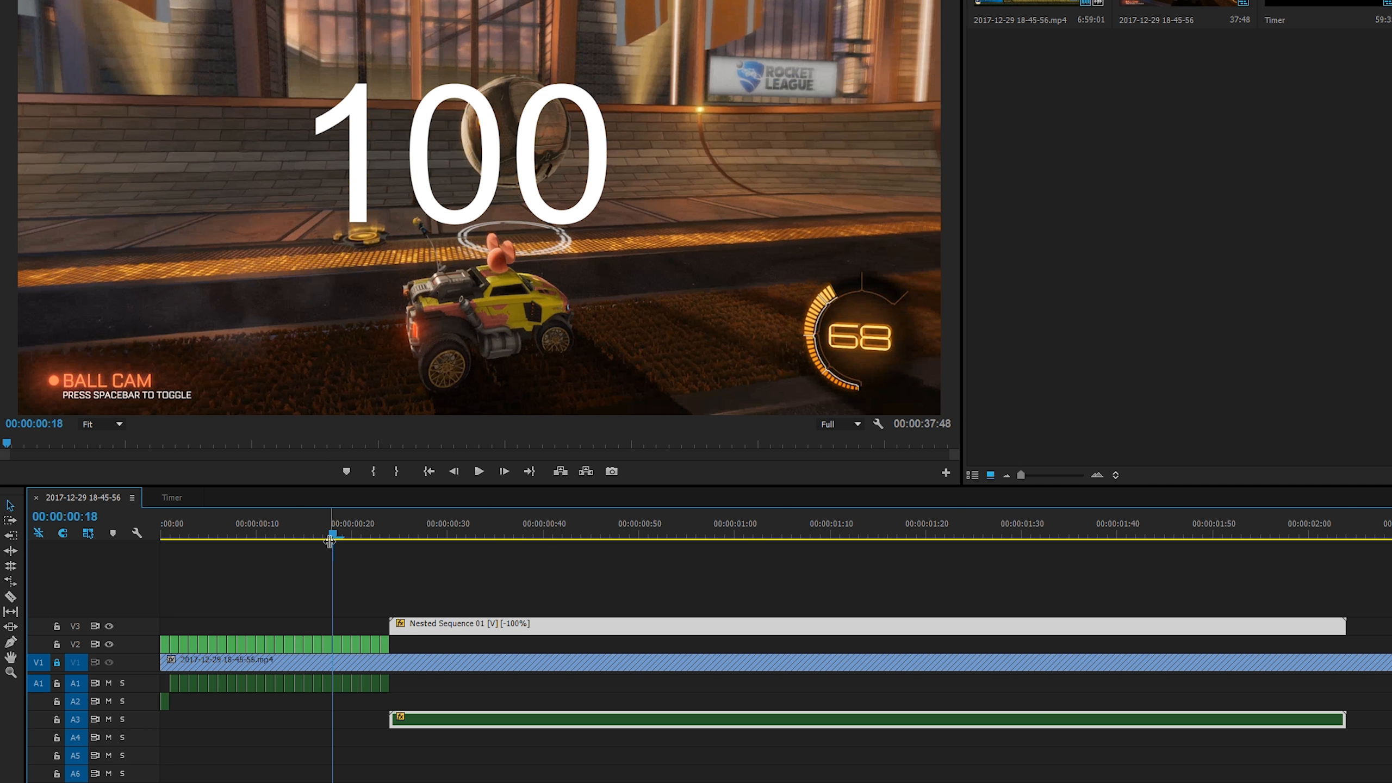
left_click_drag(313, 541, 283, 536)
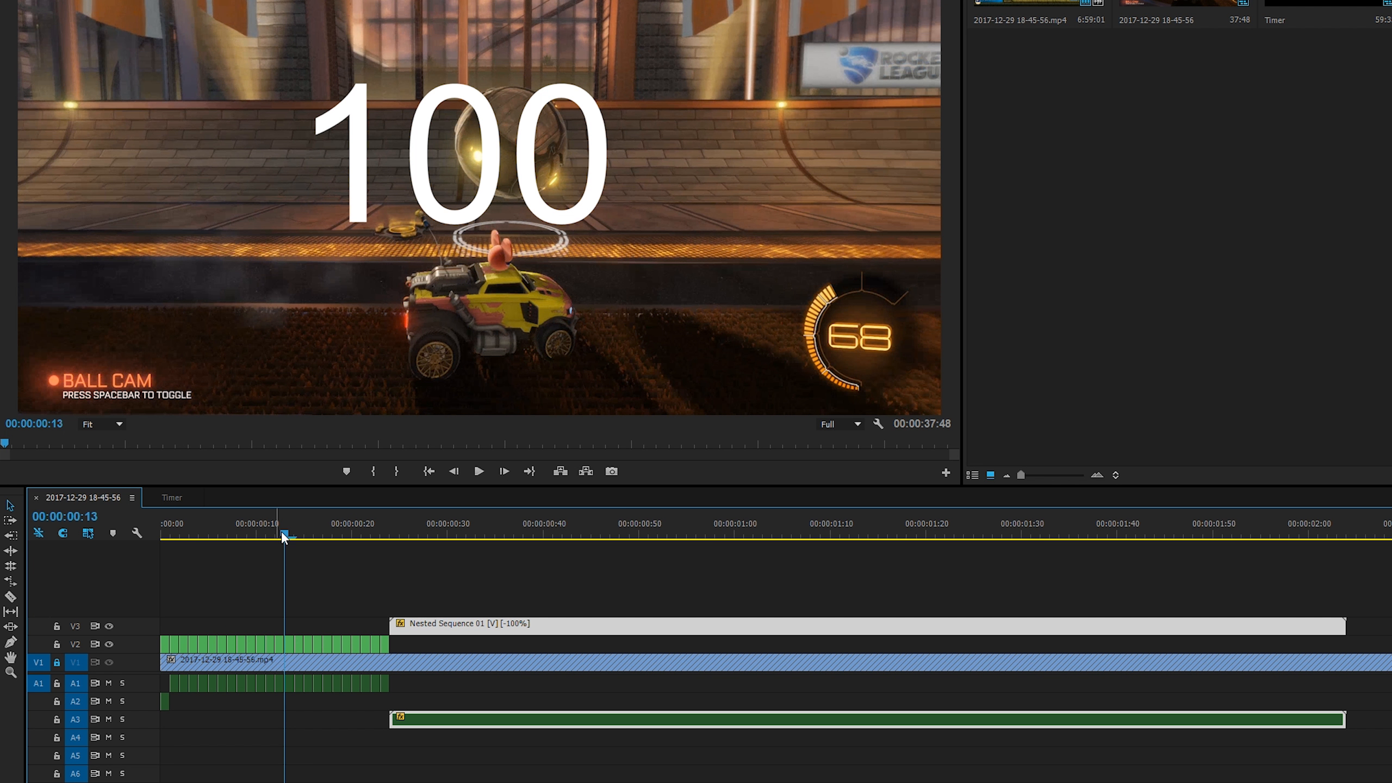